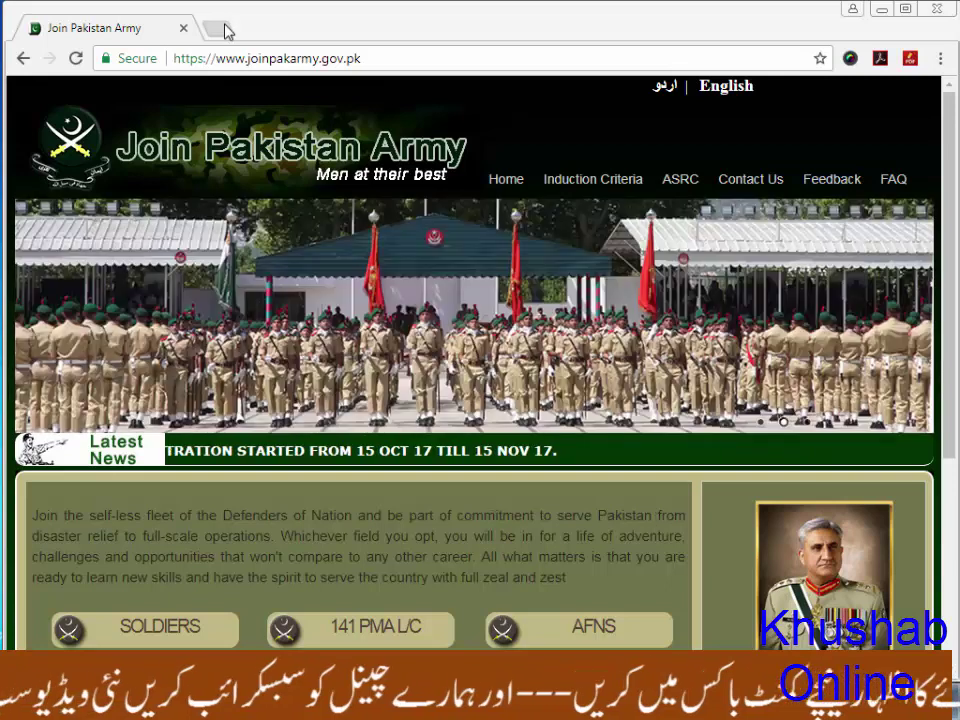
Open a new browser tab next to the Join Pakistan Army tab
left_click(220, 28)
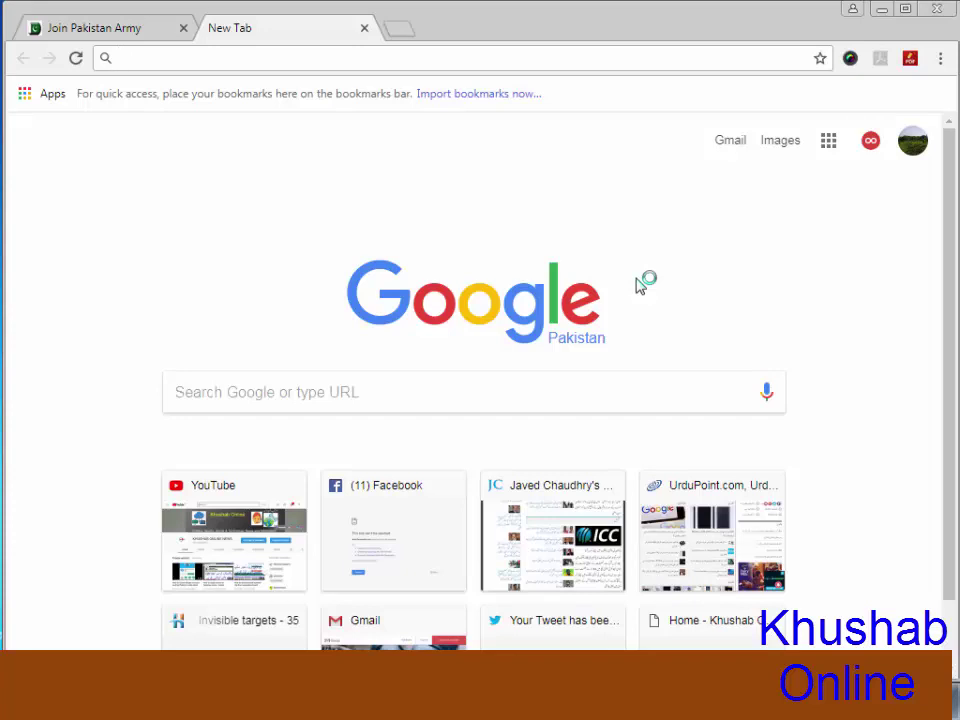
Search Google for 'joinpakarmy' after discarding the address-bar autocompletion
type("joi")
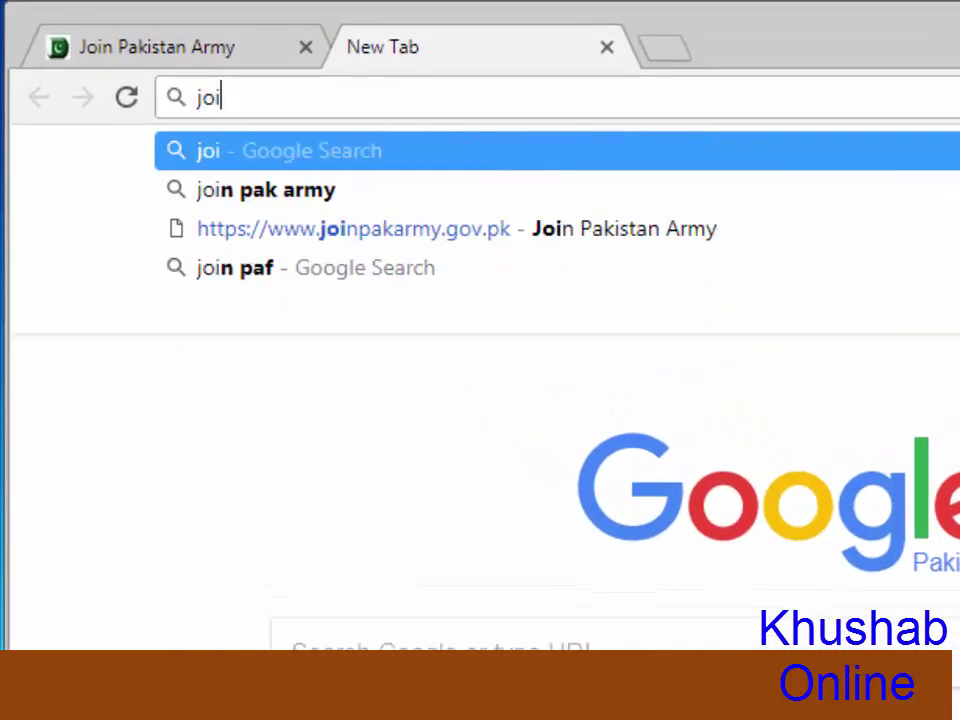
type("n")
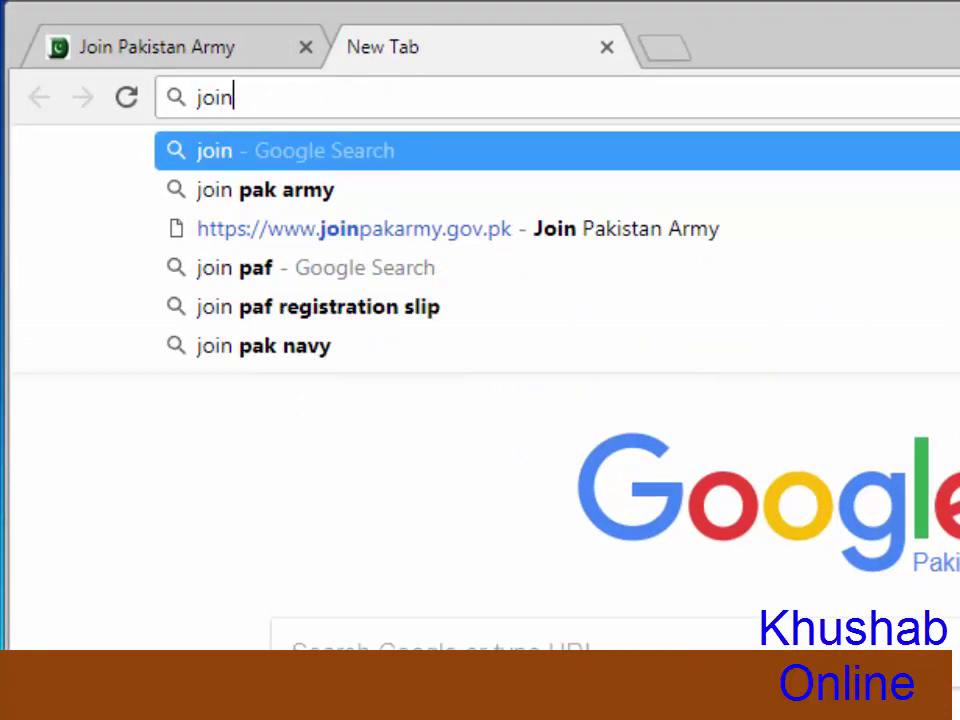
type("paka")
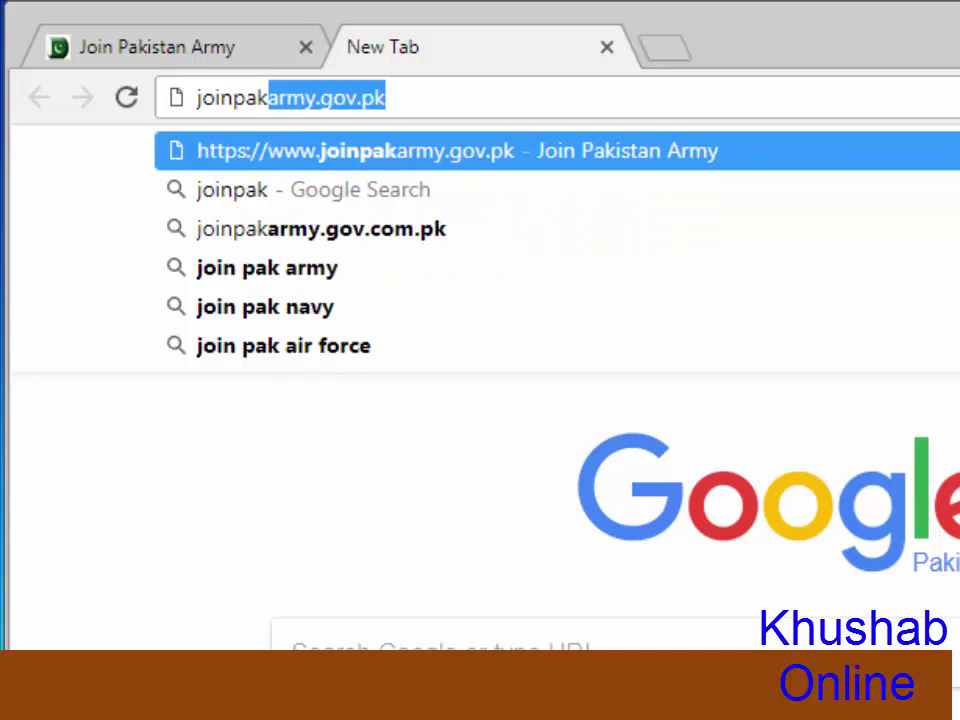
type("rmy")
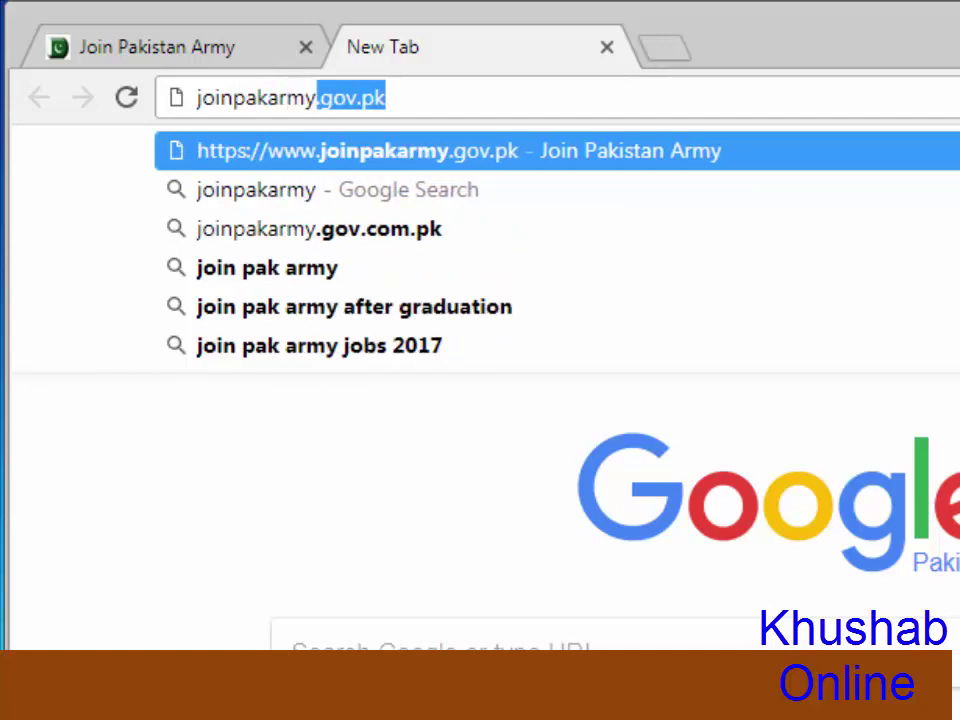
key("BackSpace")
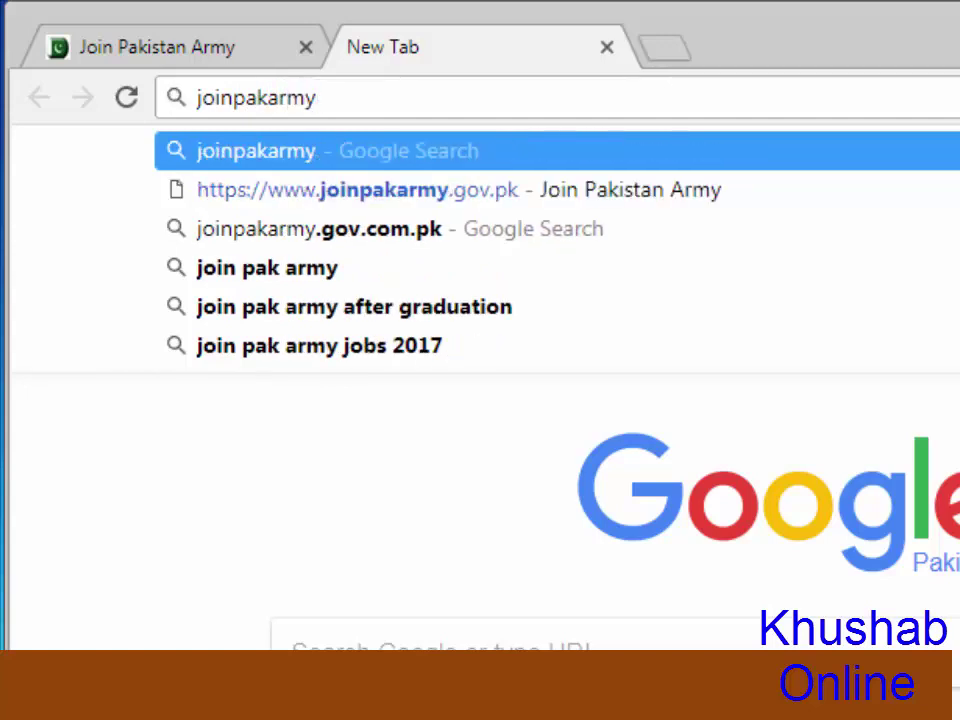
key("Return")
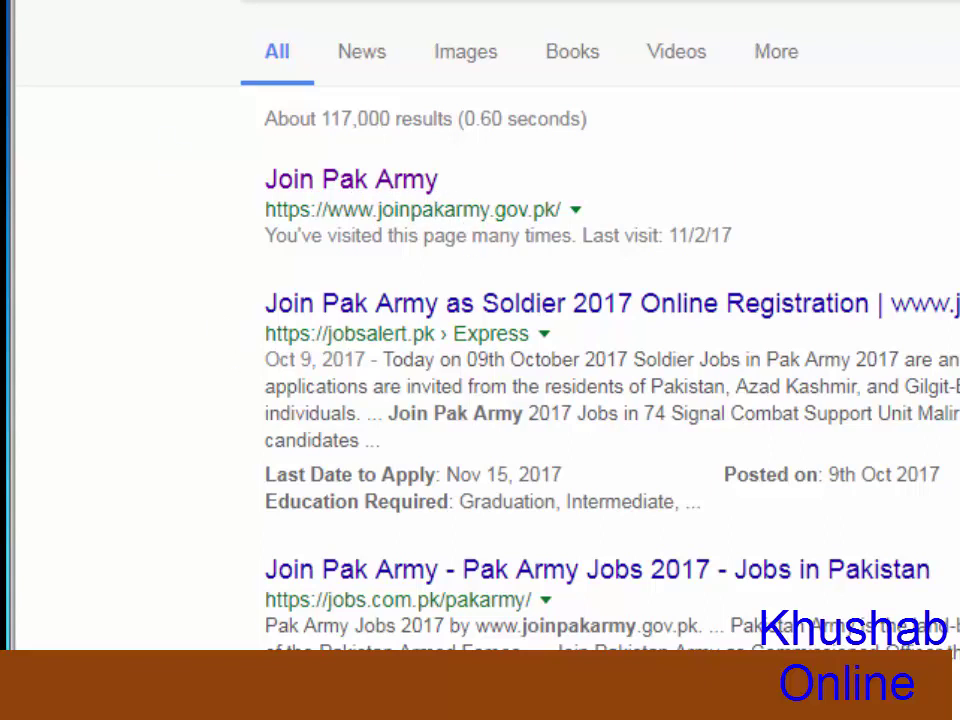
Go to joinpakarmy.gov.pk from the results and open the Soldiers Registration Form
left_click(358, 190)
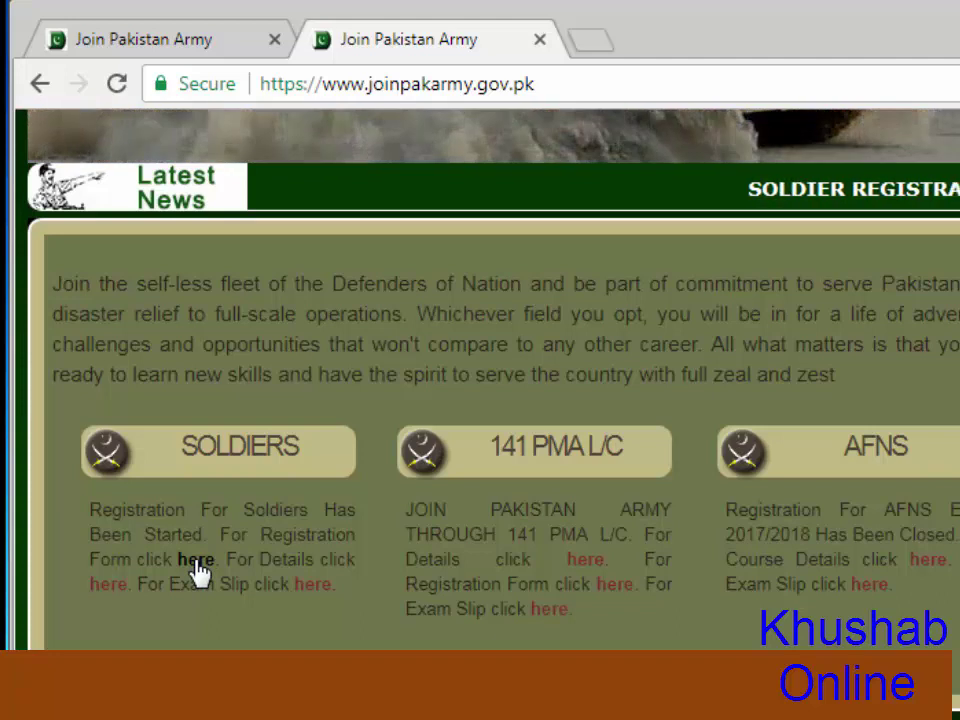
left_click(197, 570)
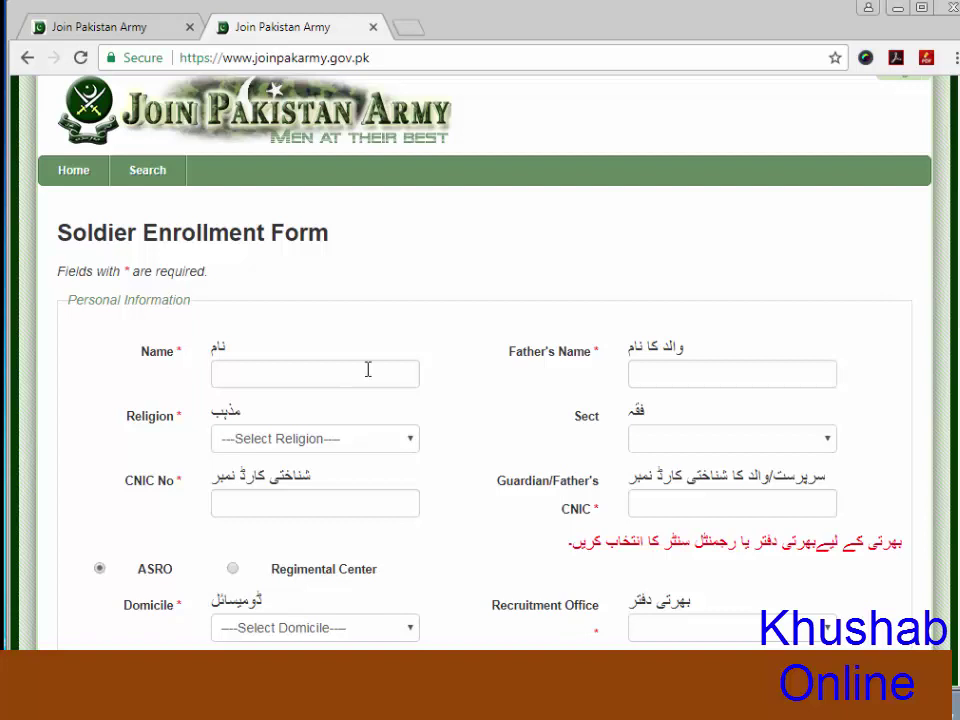
Enter the candidate's name and the father's name on the enrollment form
left_click(356, 375)
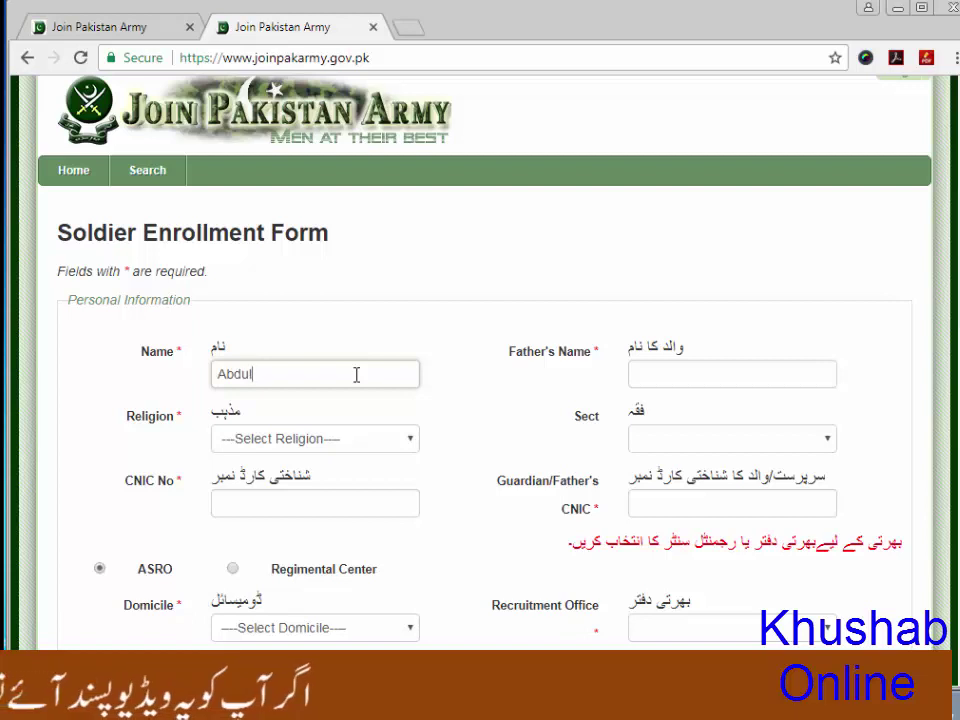
type("ja")
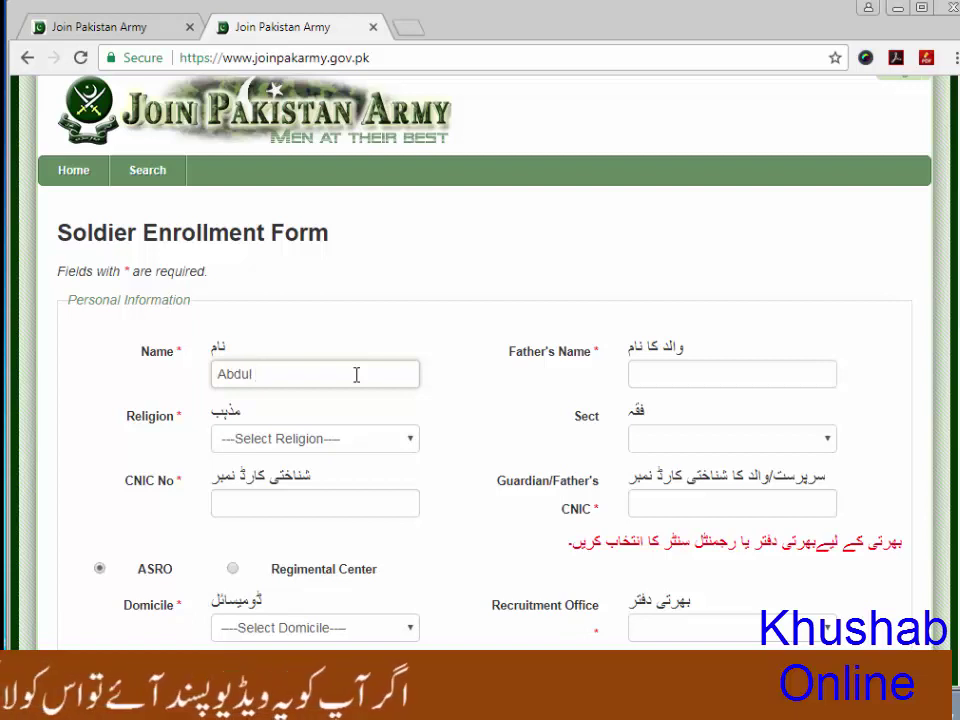
type("bar")
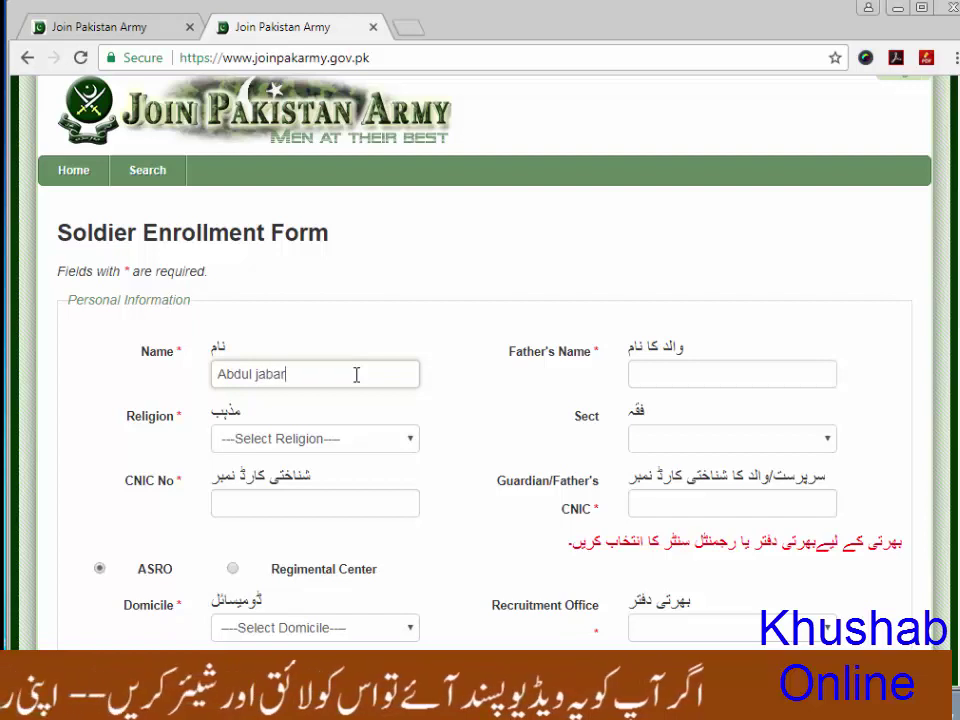
key("Tab")
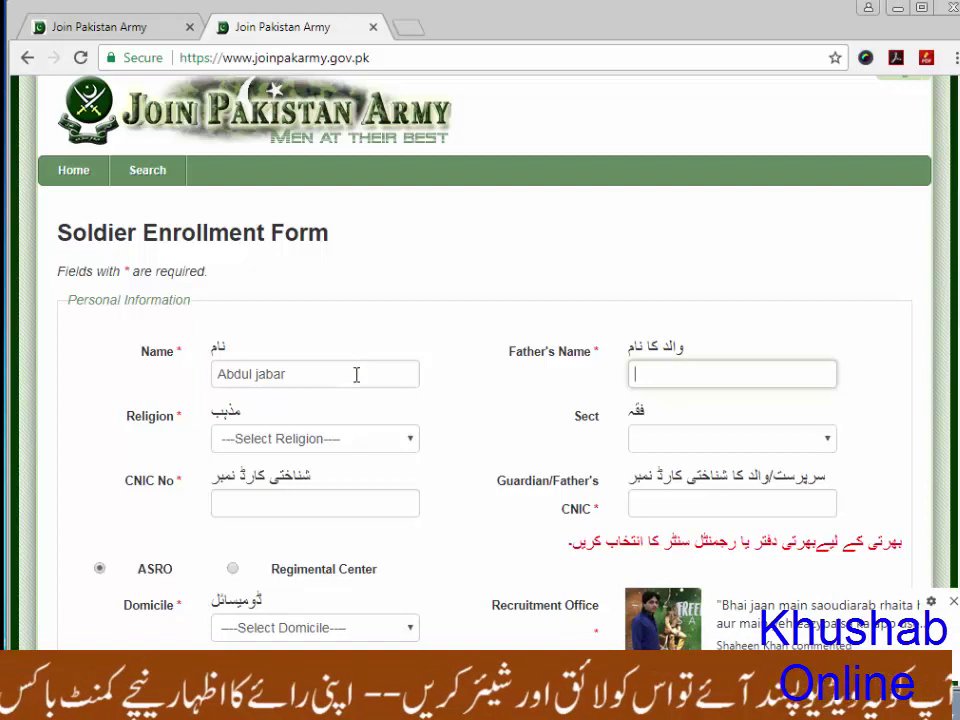
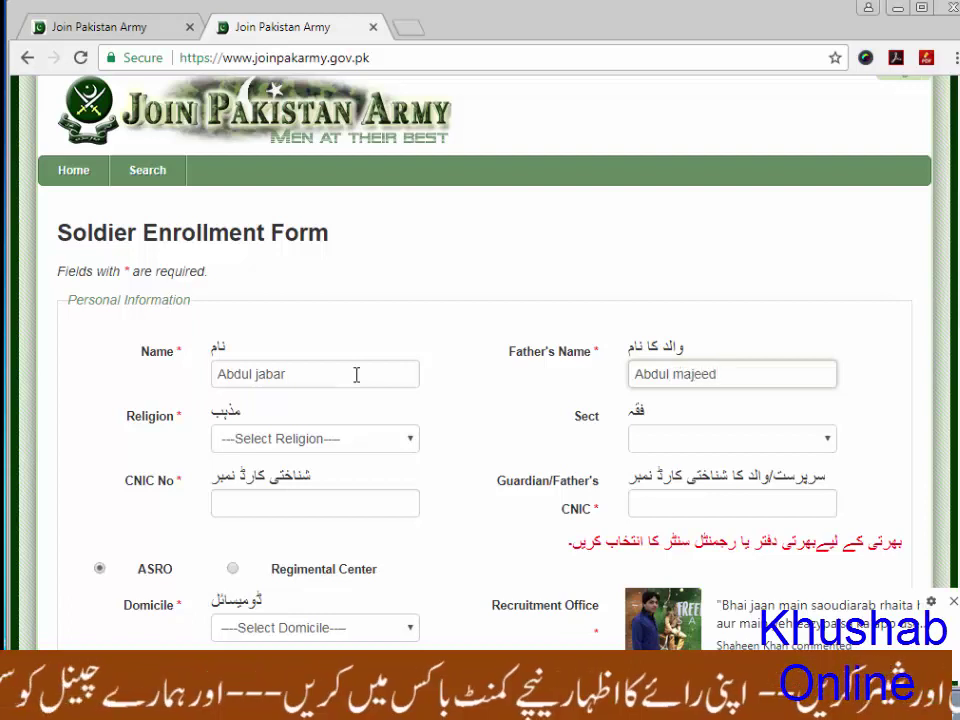
Set the religion to Islam and the sect to Sunni
key("Tab")
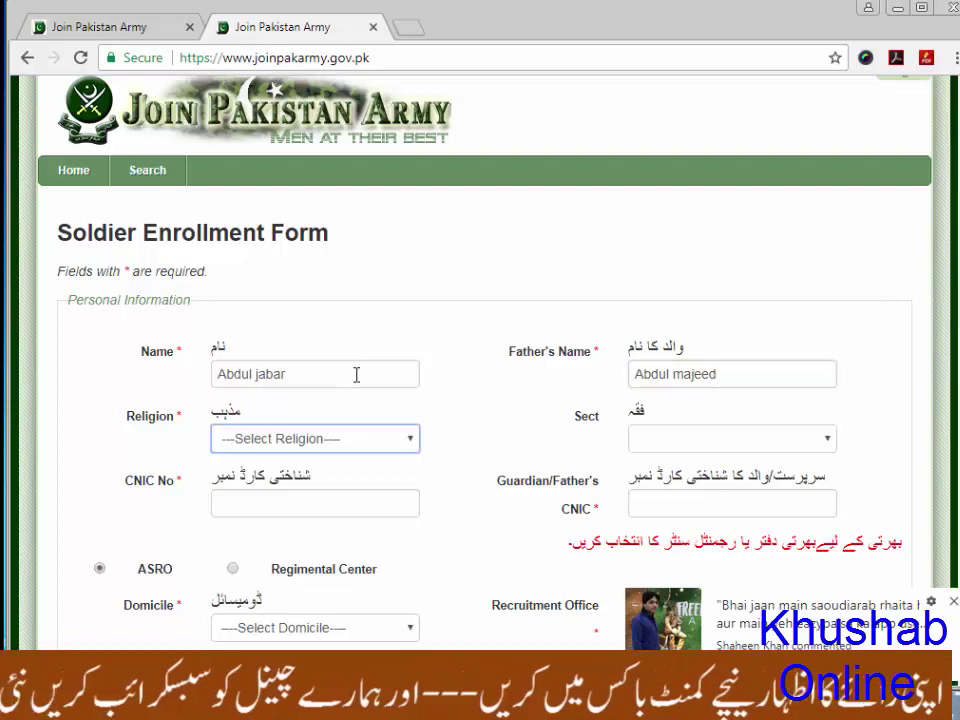
left_click(396, 450)
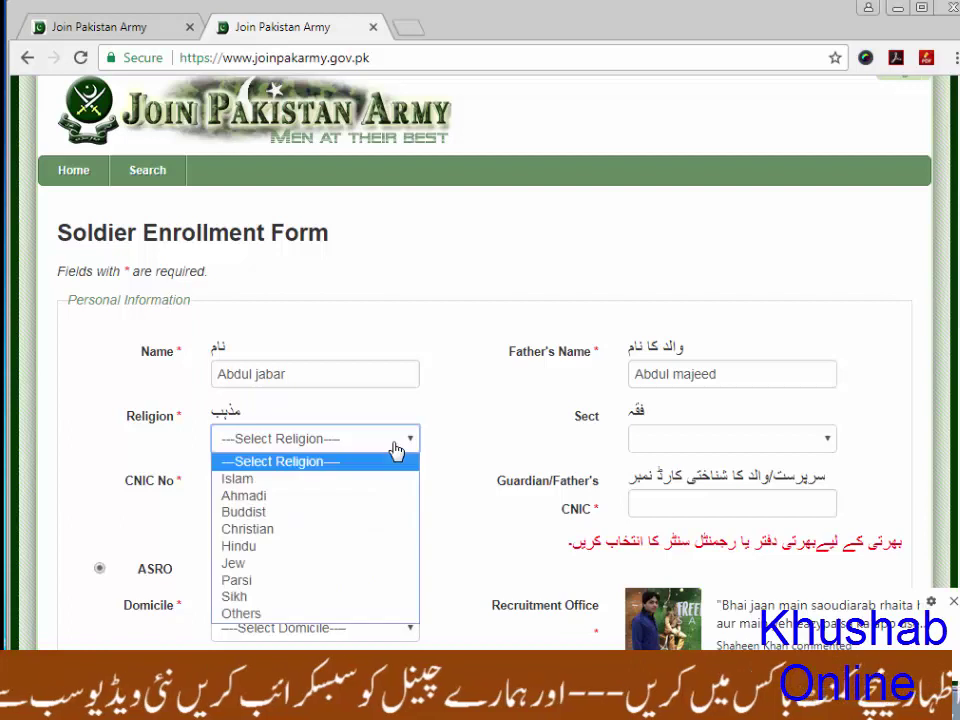
left_click(240, 482)
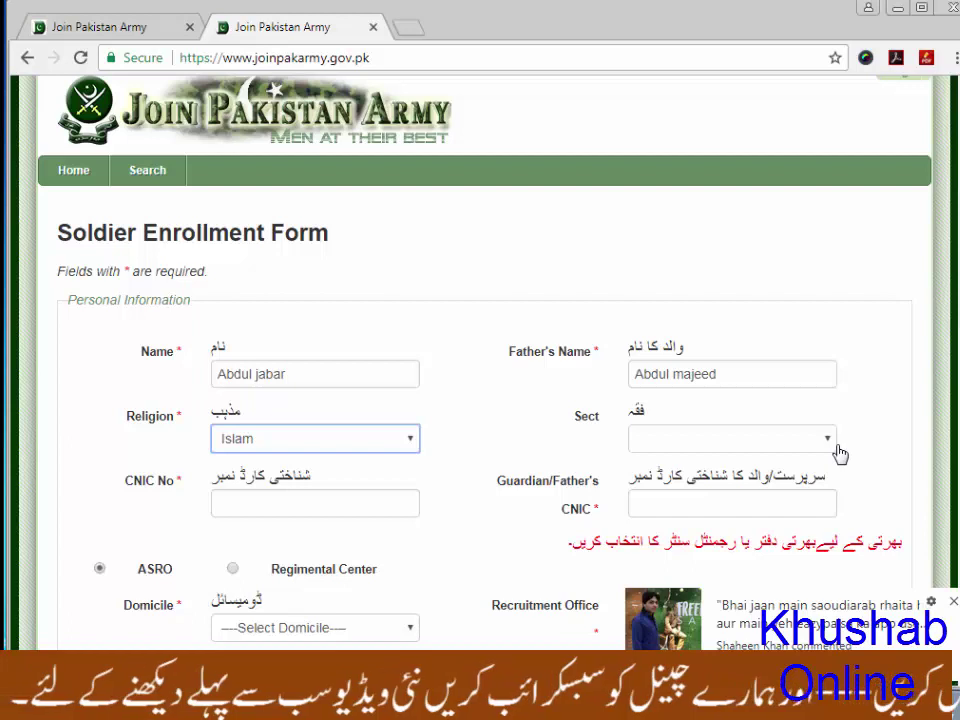
left_click(563, 451)
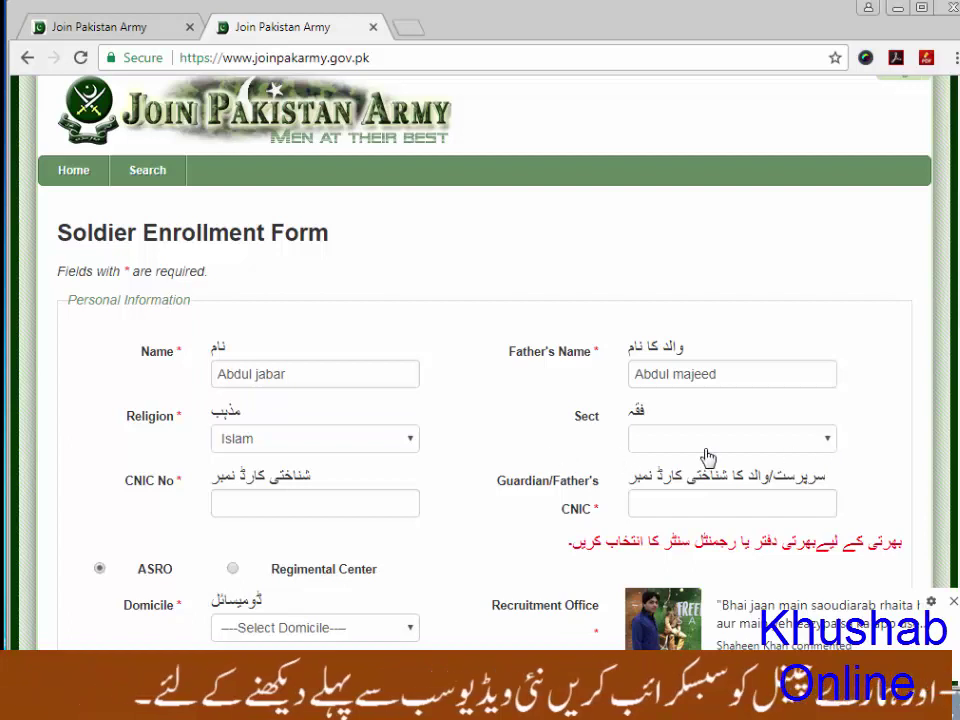
left_click(827, 446)
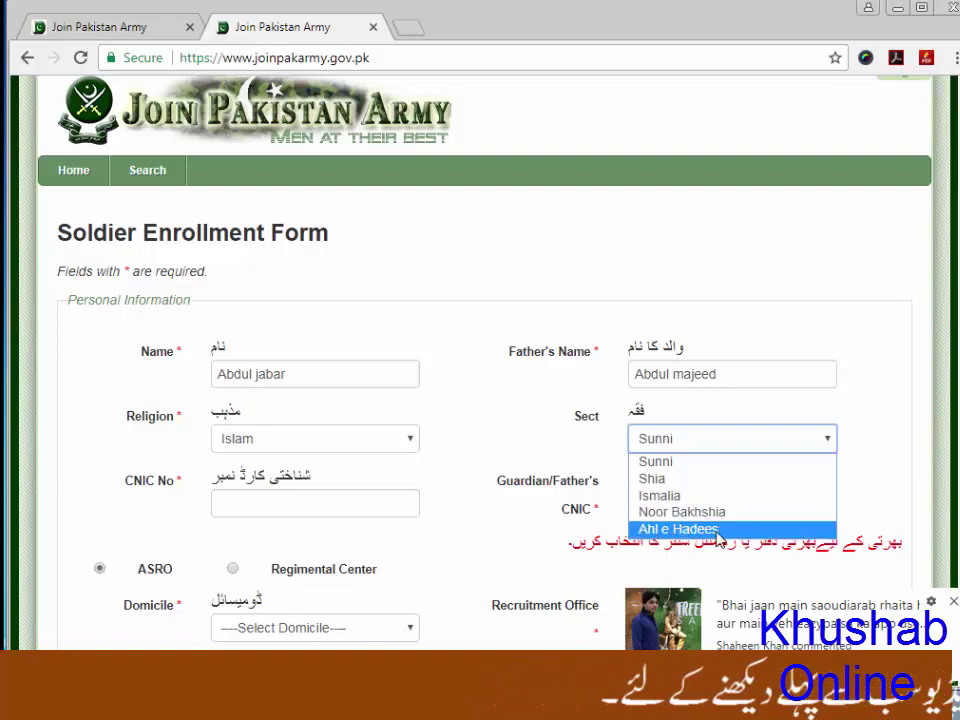
left_click(668, 446)
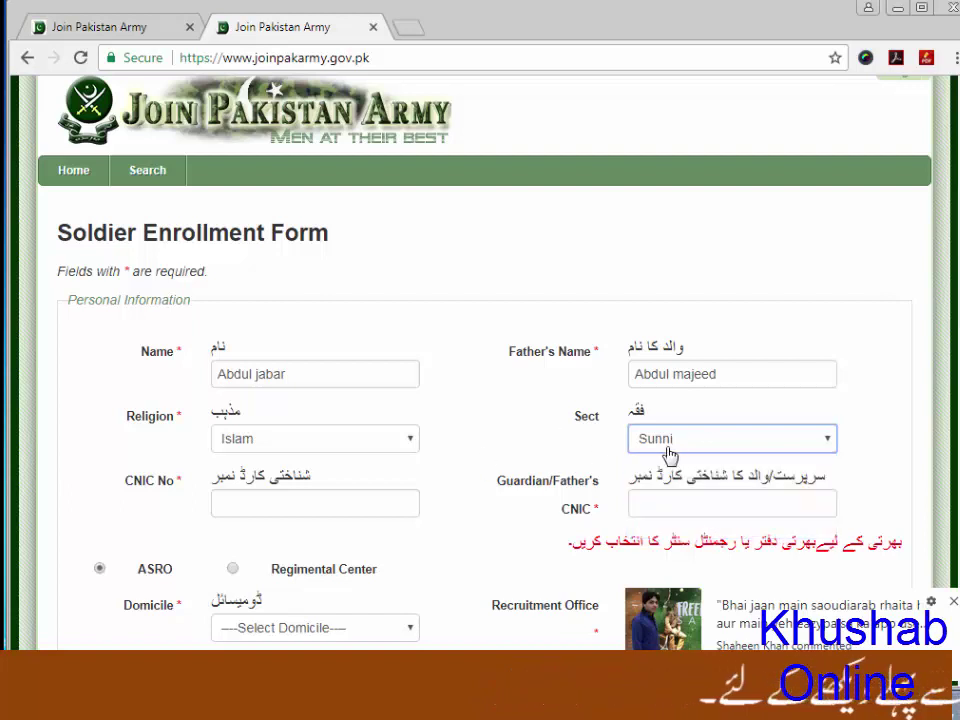
left_click(298, 506)
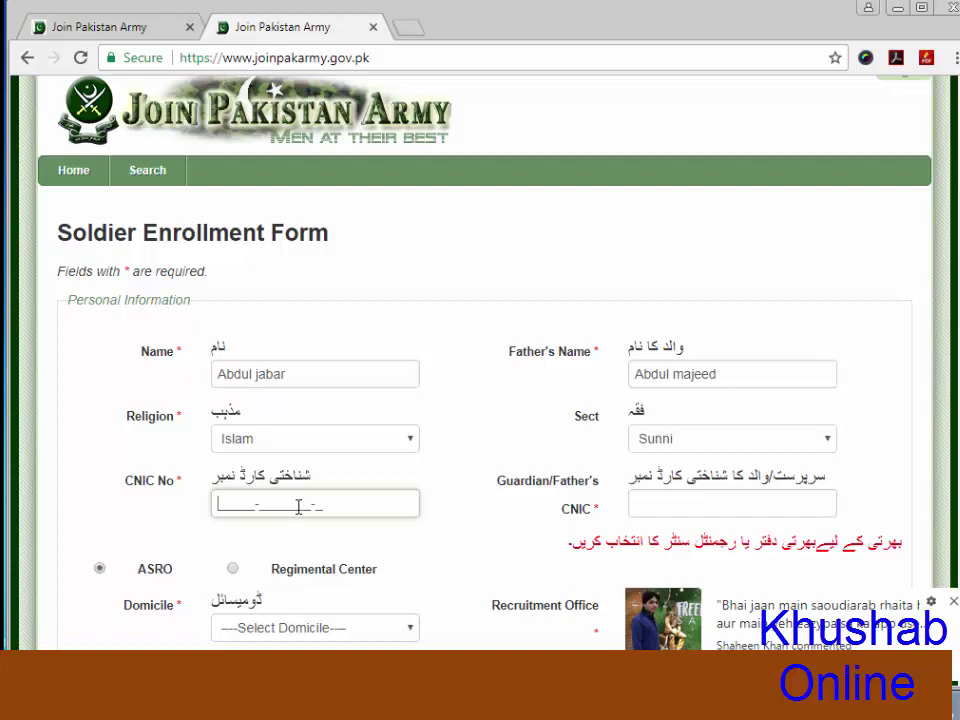
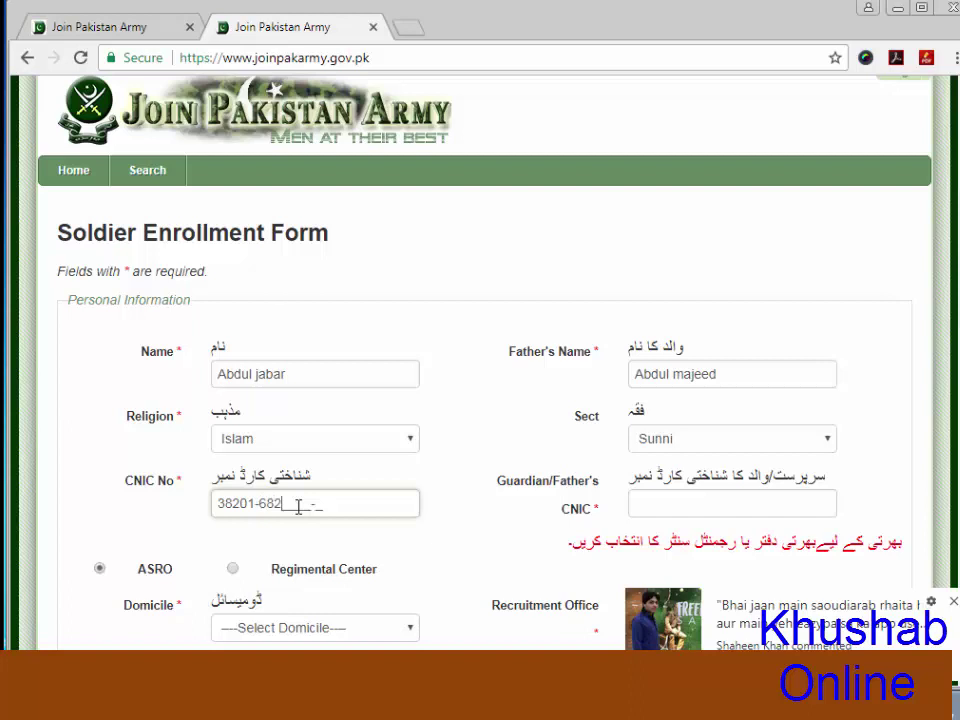
Enter the candidate's CNIC number and the guardian/father's CNIC number
key("Tab")
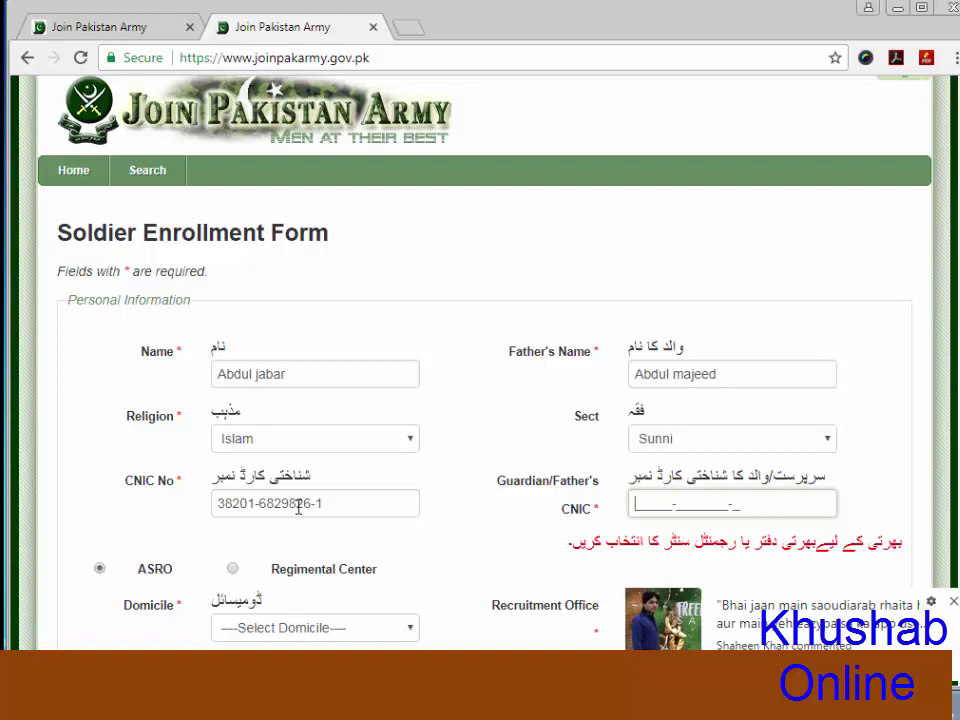
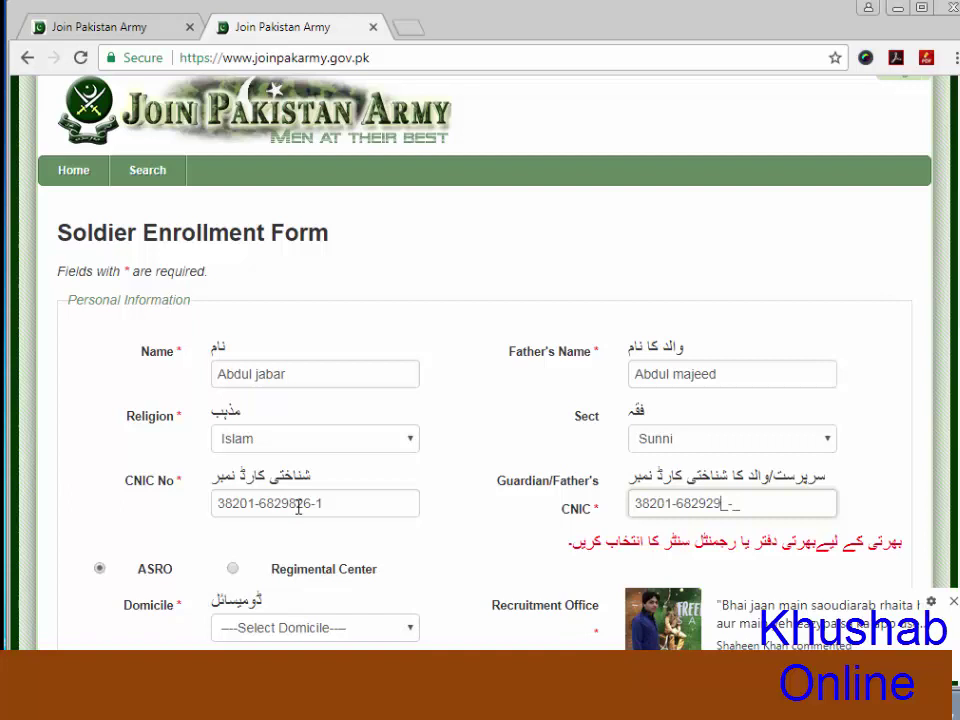
Choose Khushab as the domicile and AS&RO Sargodha as the recruitment office
scroll(298, 507, "down", 3)
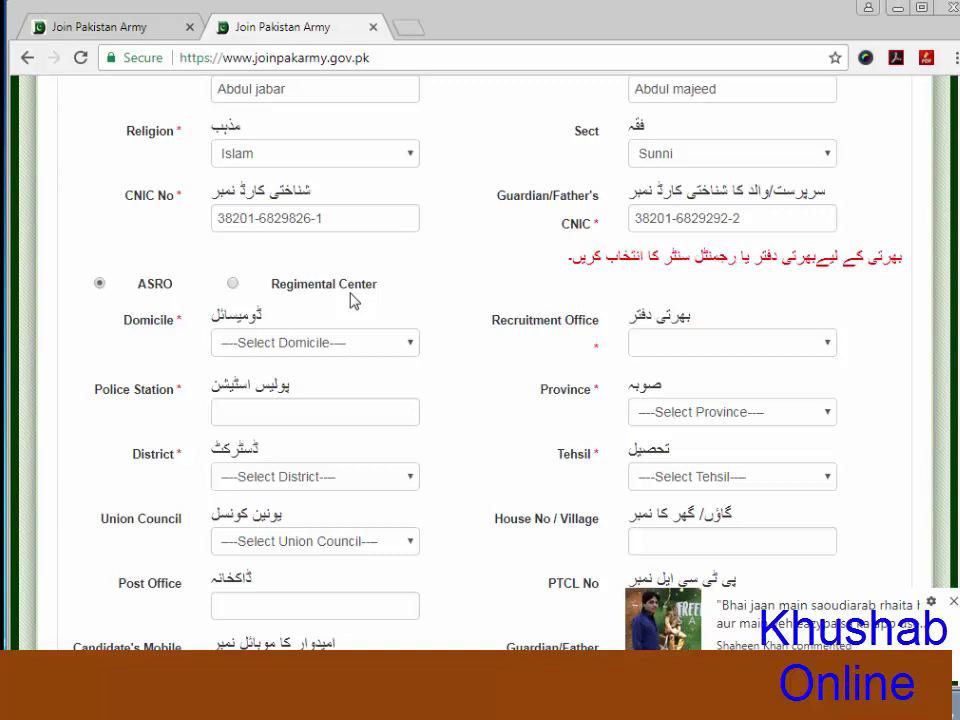
left_click(405, 345)
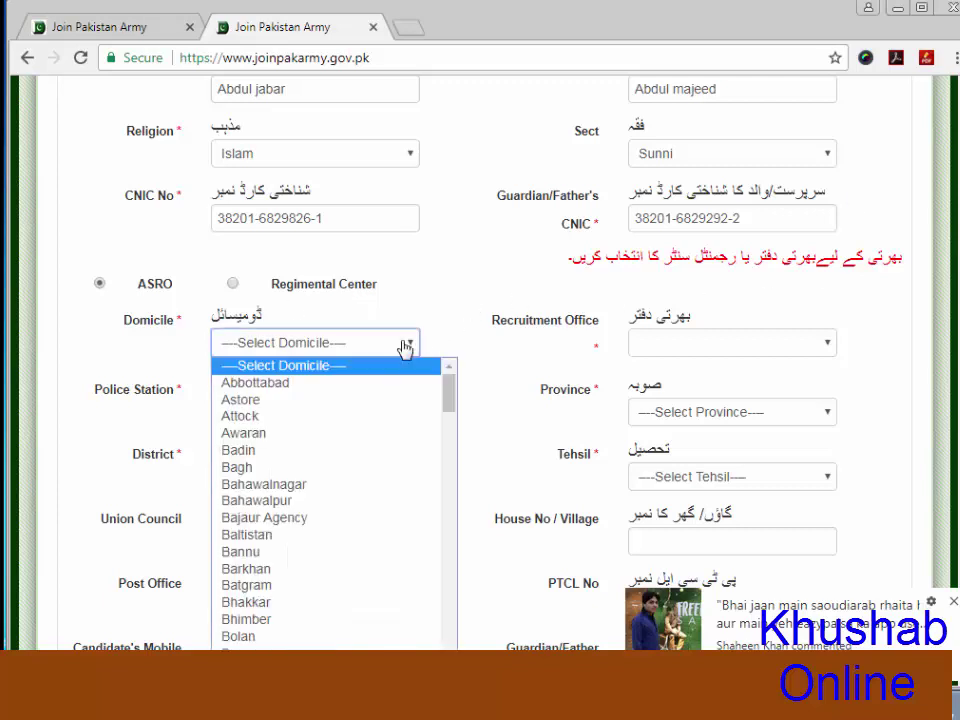
scroll(349, 545, "down", 5)
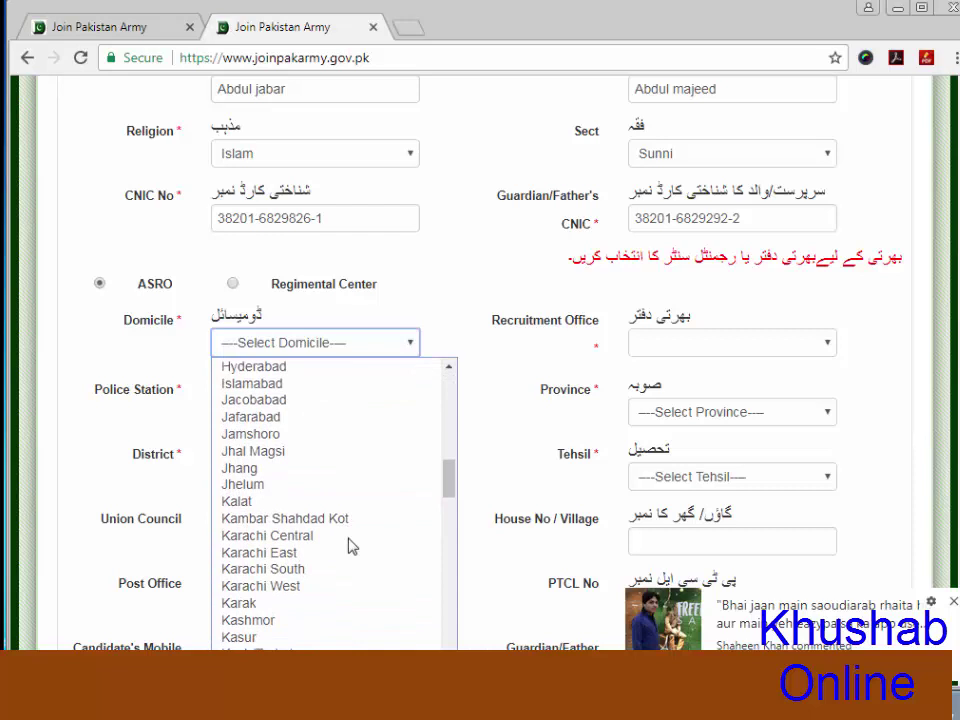
scroll(300, 618, "down", 6)
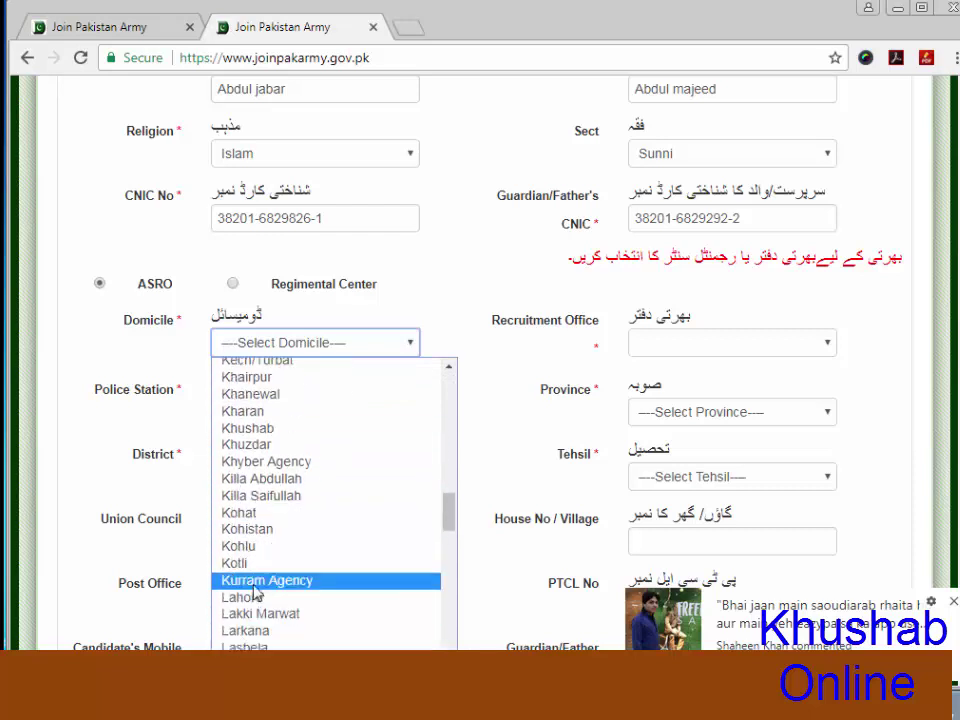
left_click(245, 428)
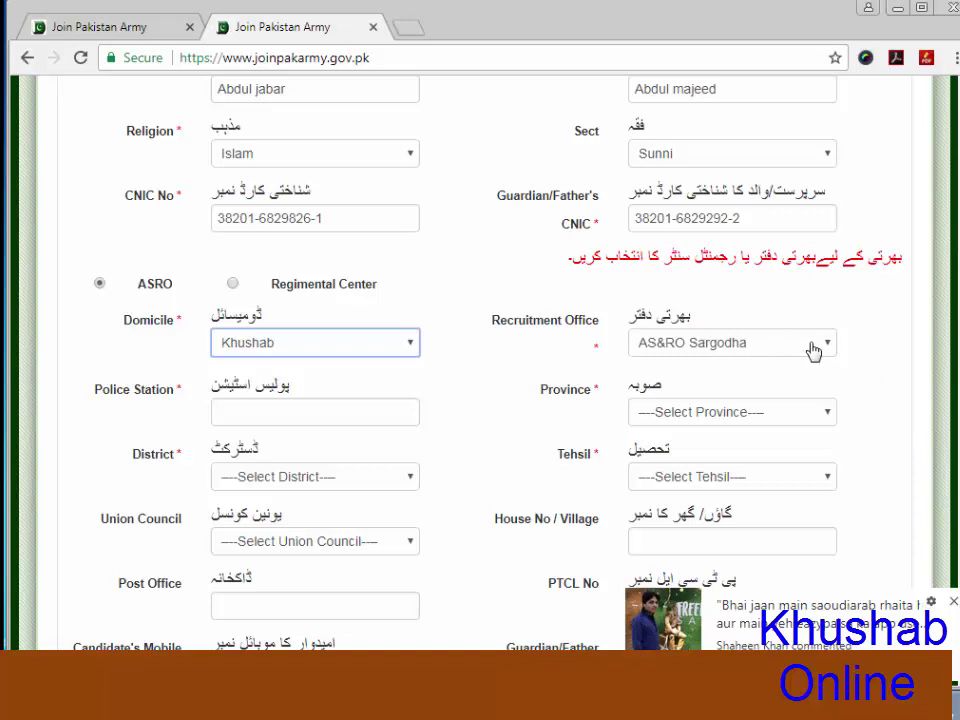
left_click(831, 346)
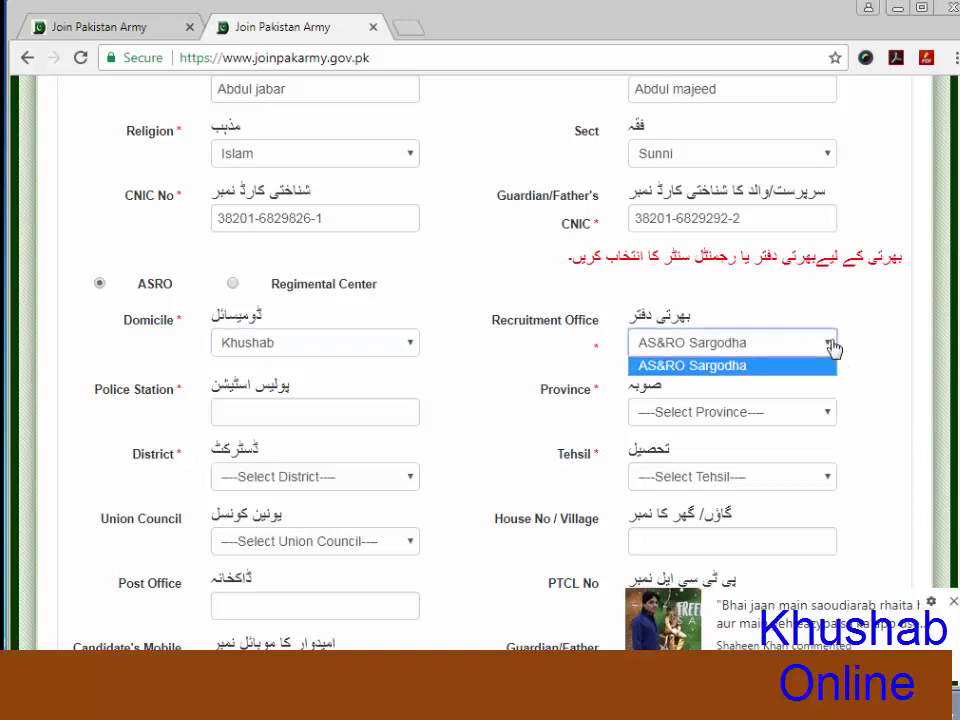
left_click(832, 365)
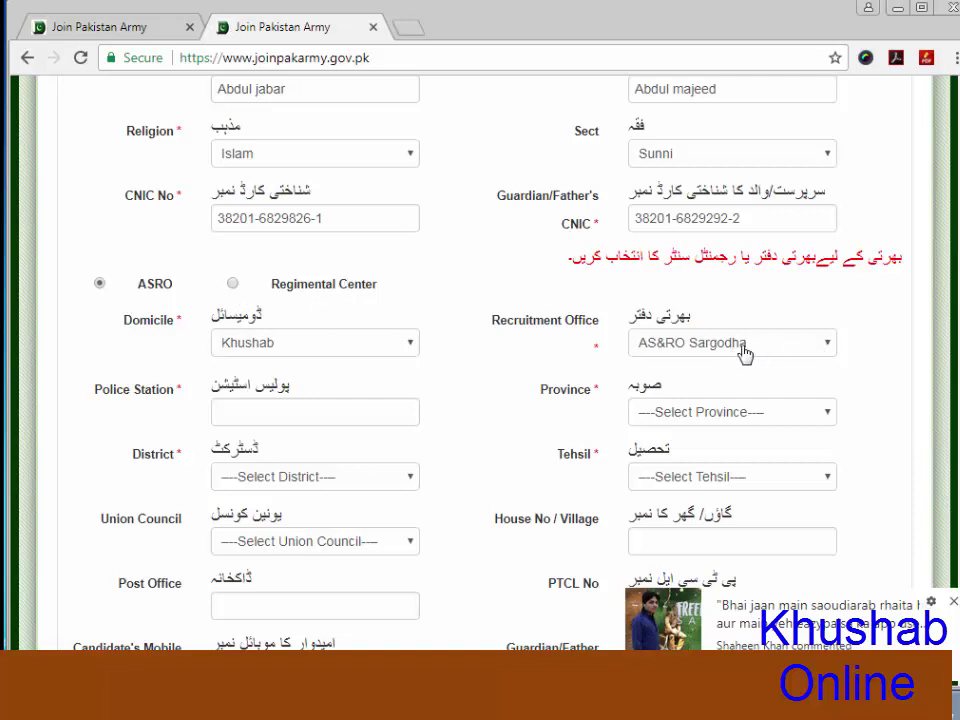
Enter police station 'mitha tiwana' and select Punjab as the province
left_click(307, 412)
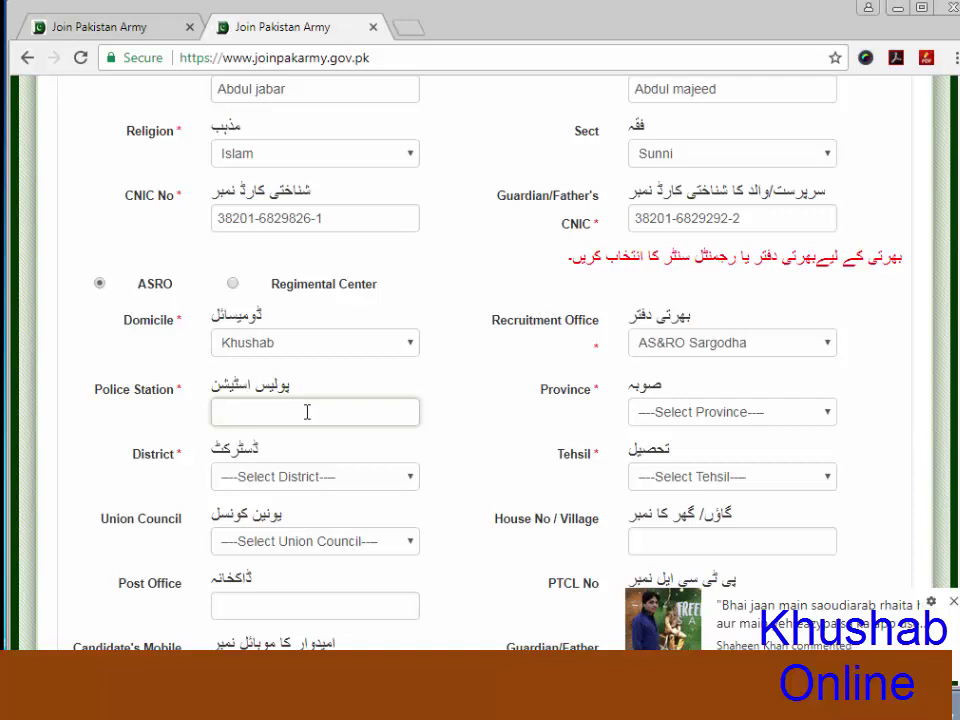
type("mitha tiwana")
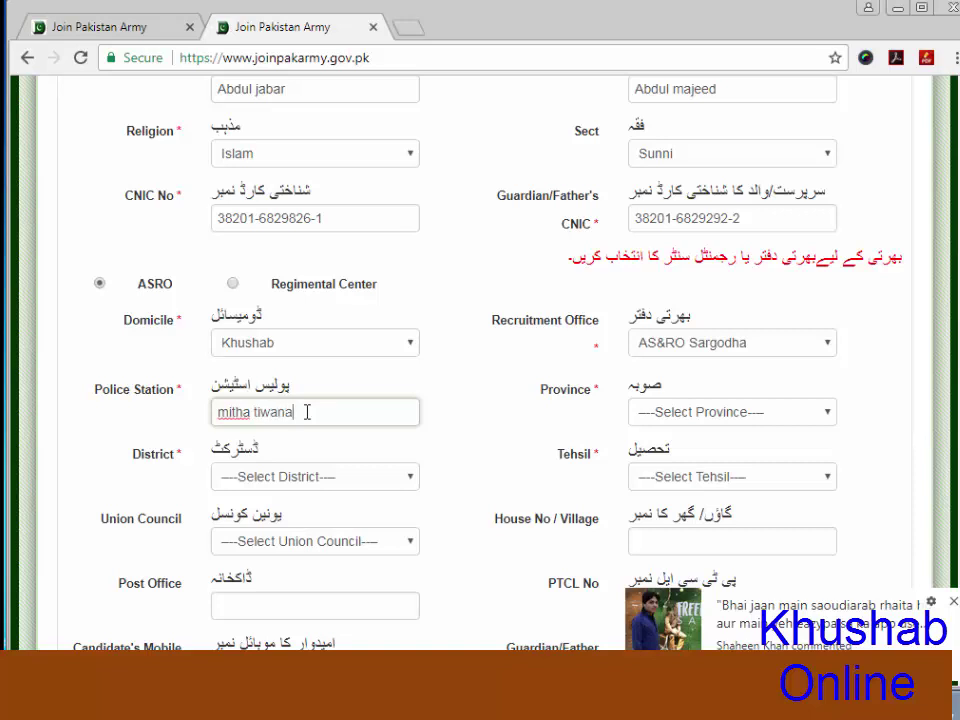
left_click(814, 424)
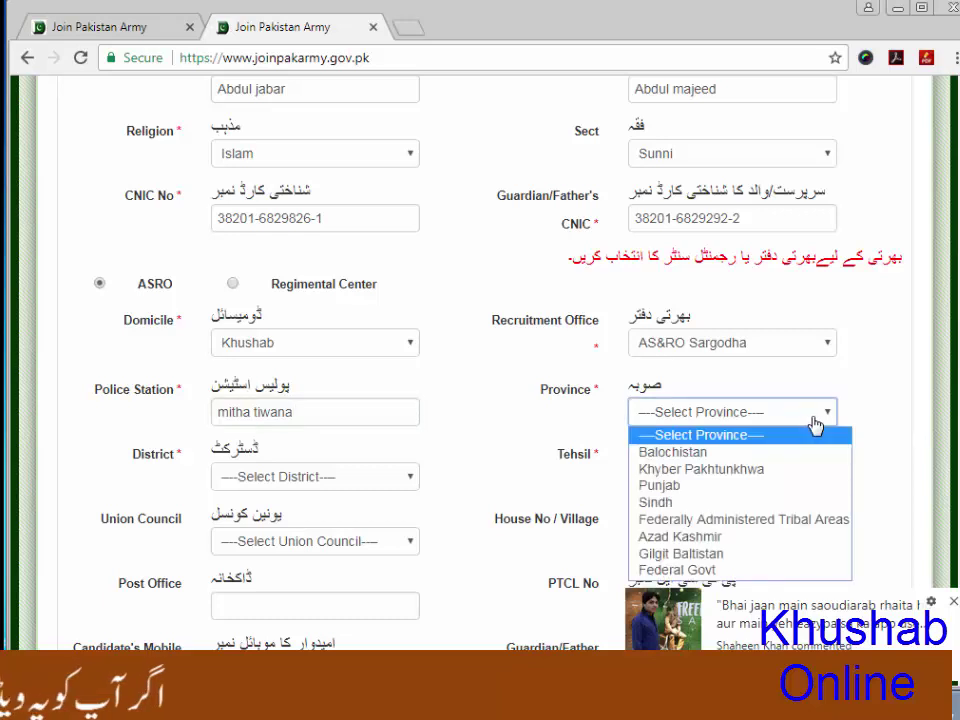
left_click(652, 485)
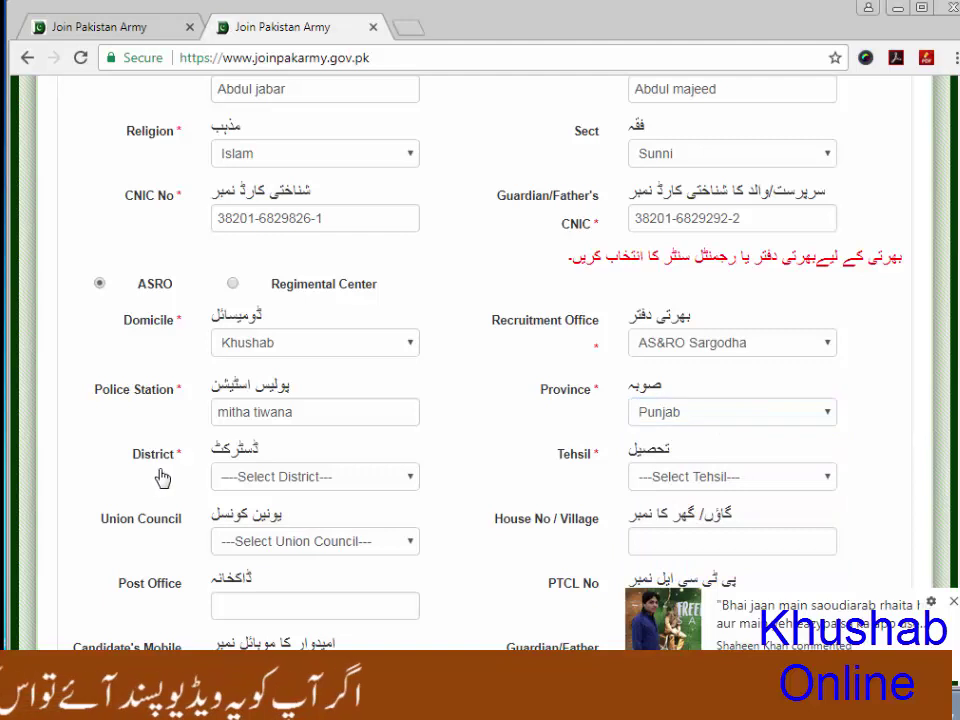
Select district Khushab, tehsil Quaidabad and union council UC-33
left_click(406, 480)
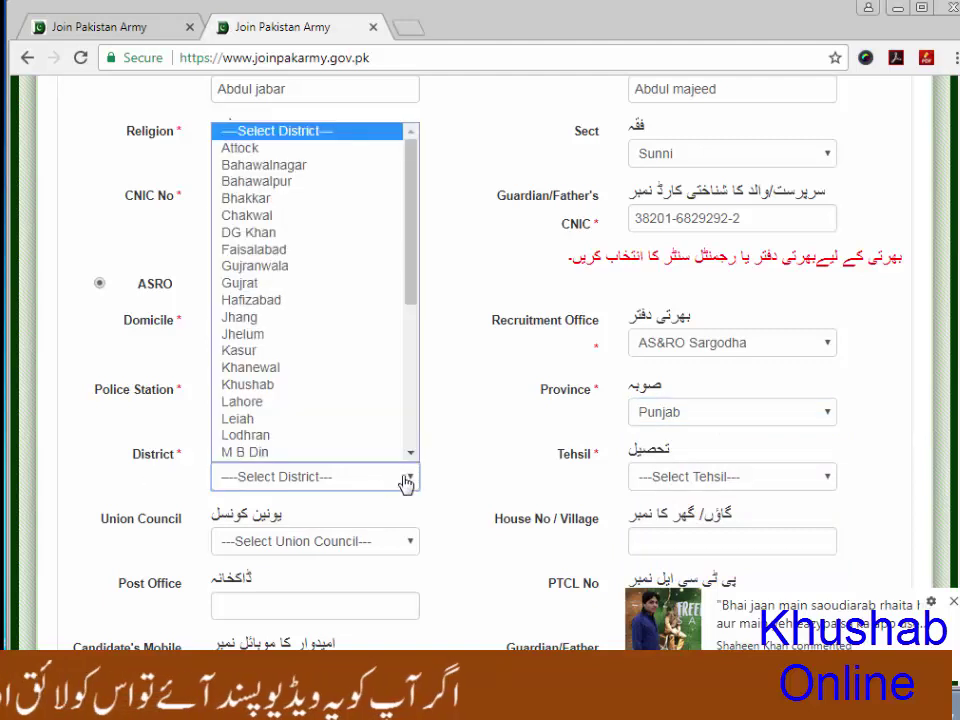
left_click(265, 386)
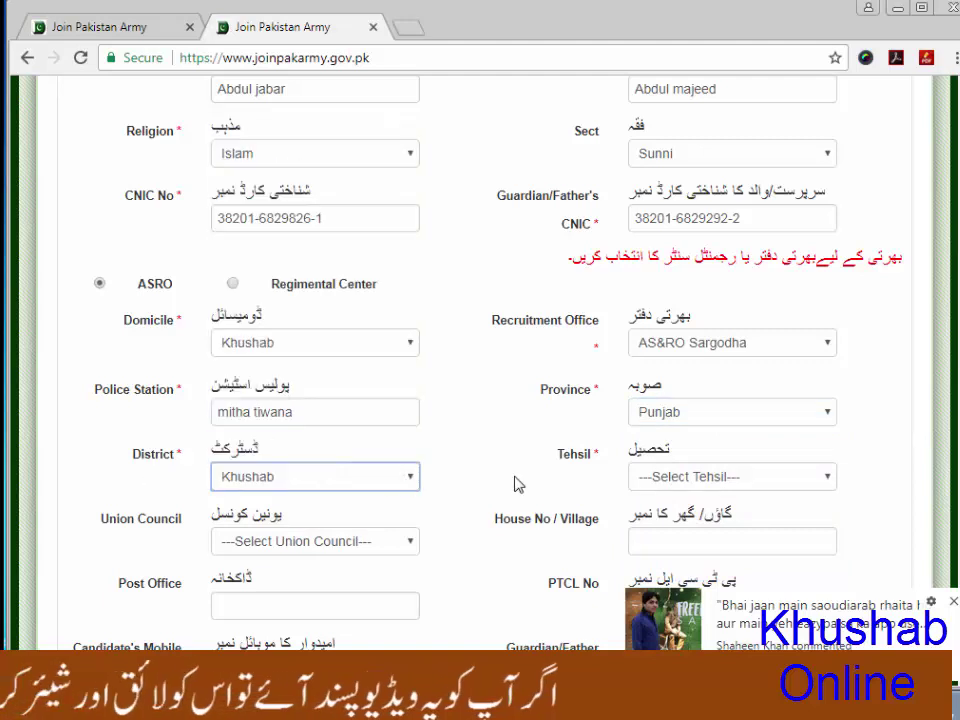
left_click(816, 476)
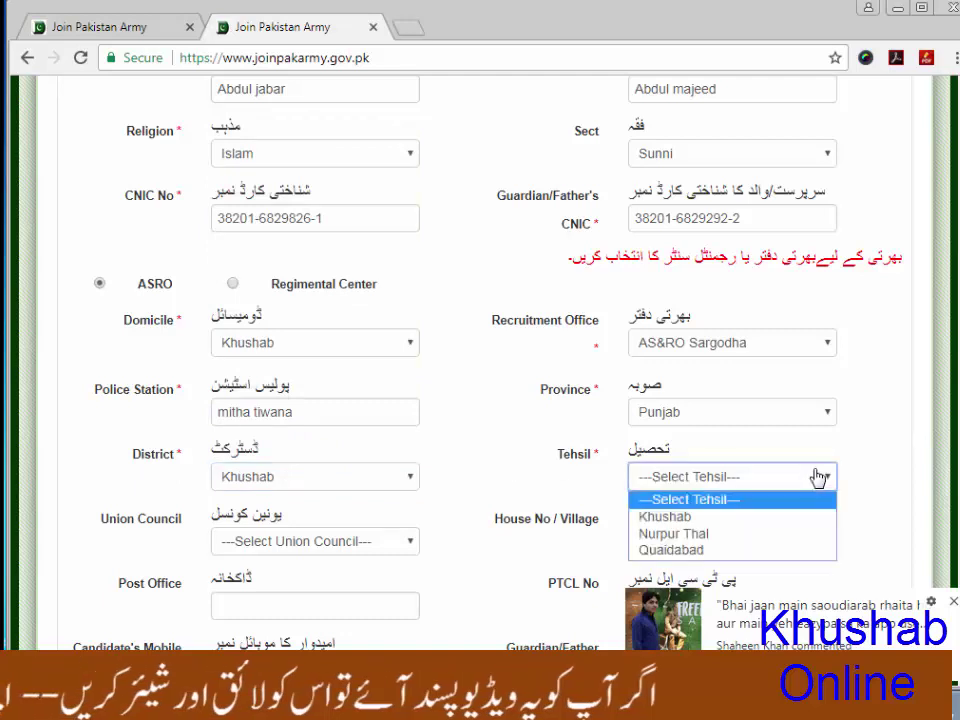
left_click(690, 549)
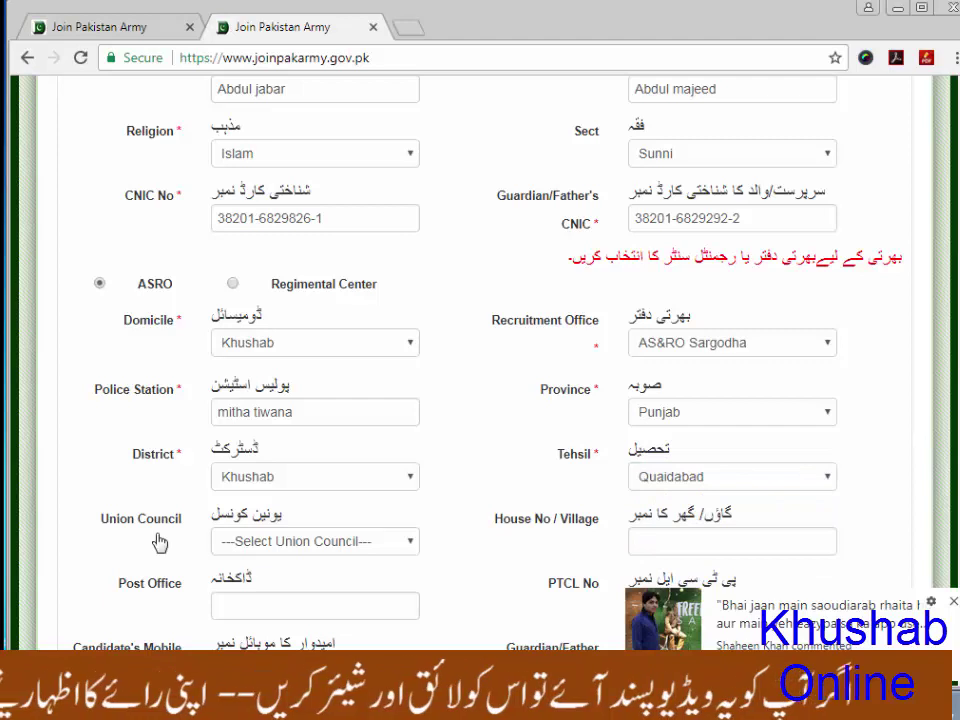
left_click(418, 548)
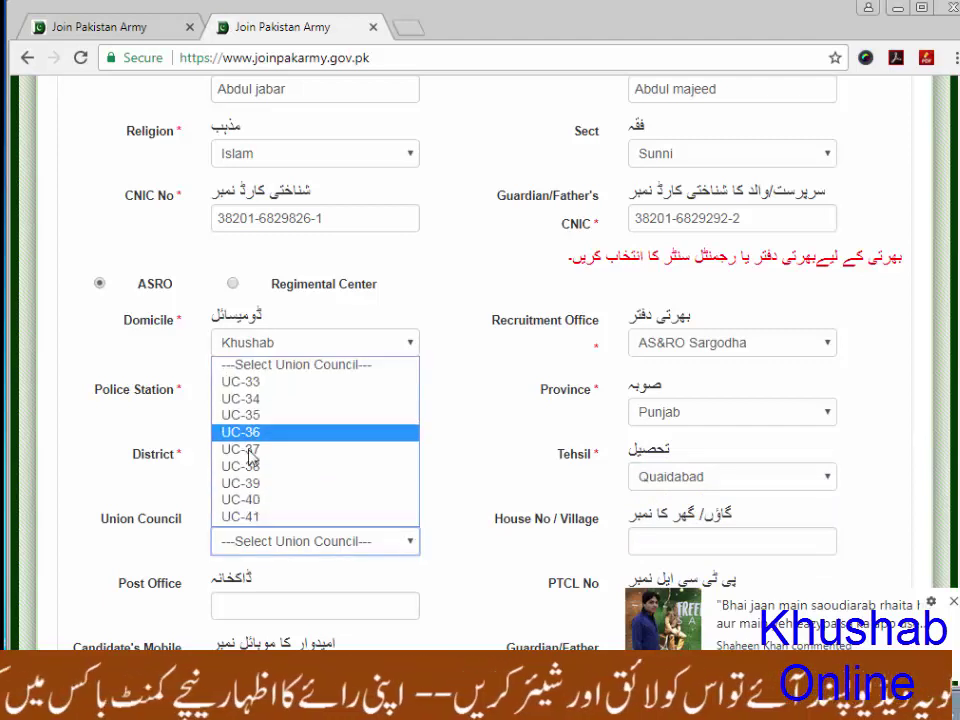
left_click(248, 383)
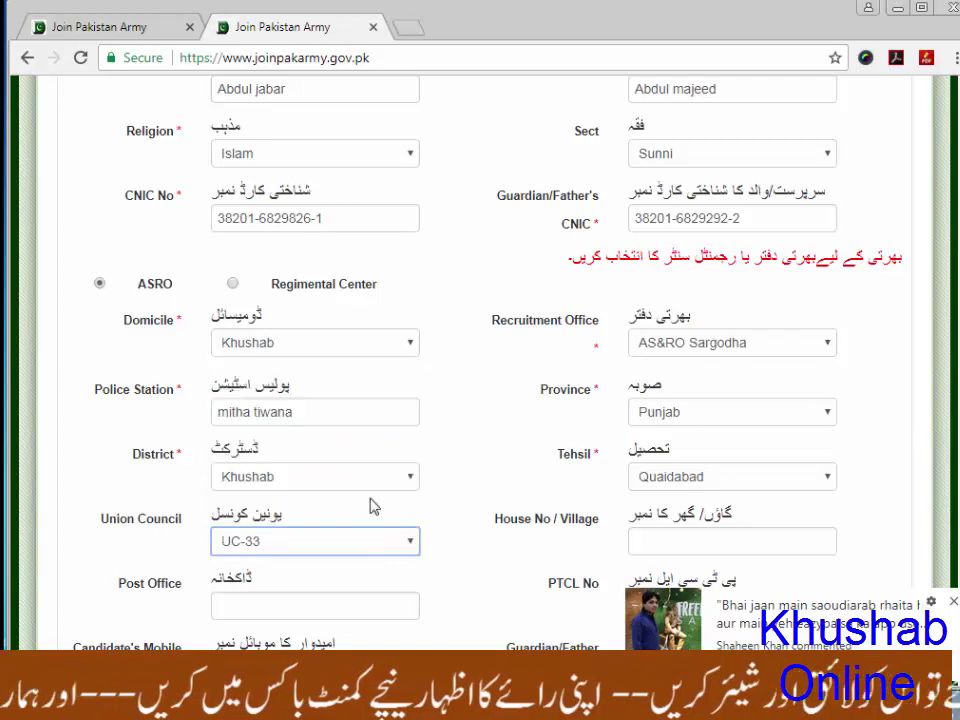
left_click(482, 551)
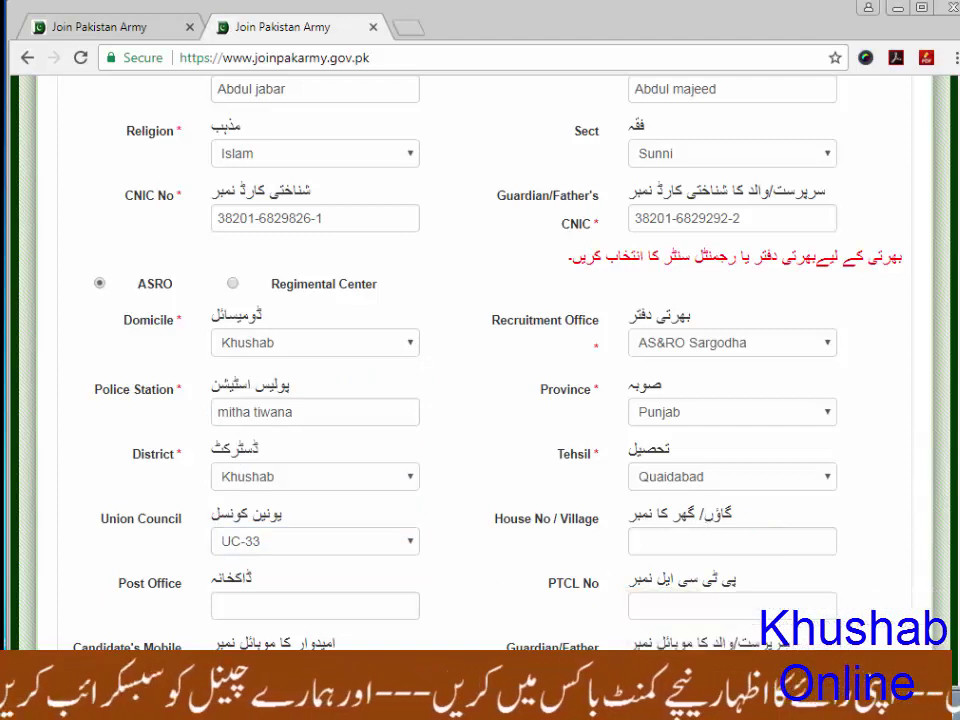
Enter 'mitha tiwana' as the post office
scroll(480, 350, "down", 4)
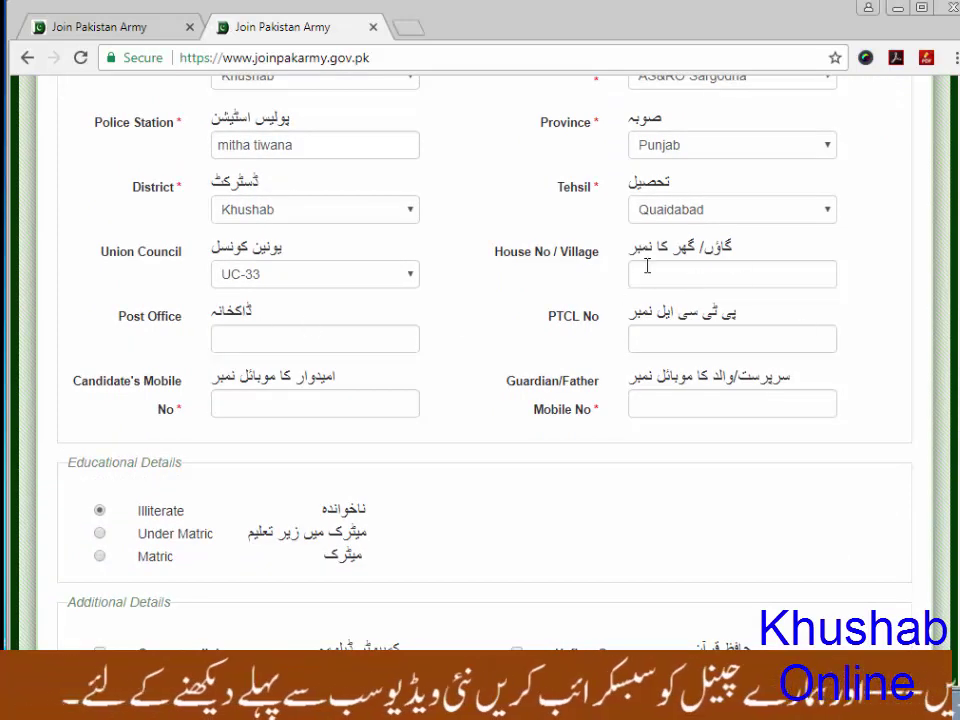
left_click(311, 340)
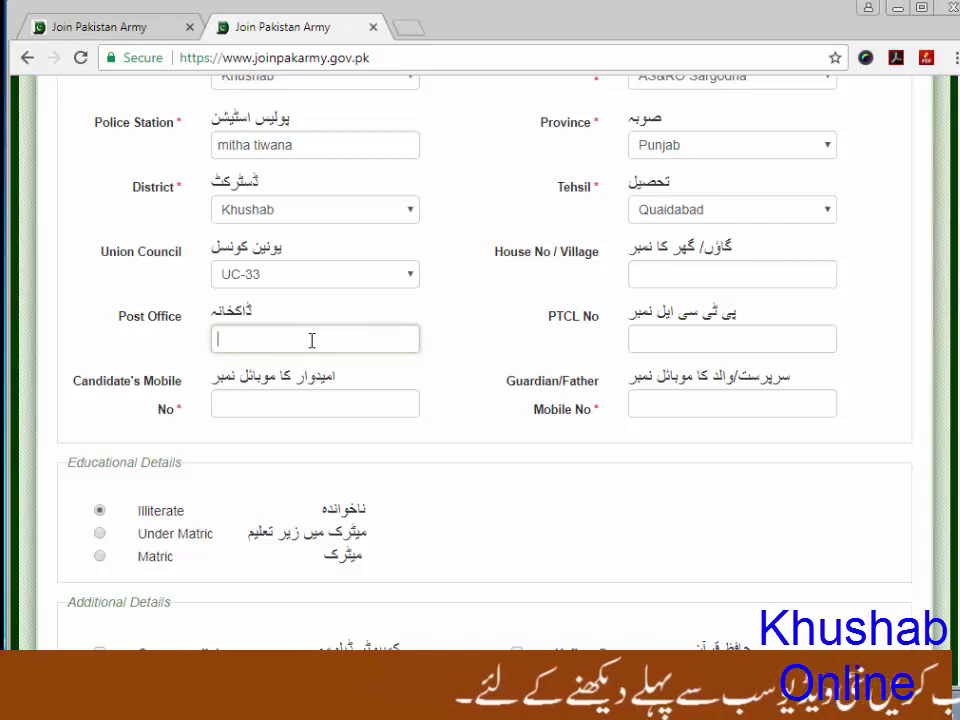
type("mitha")
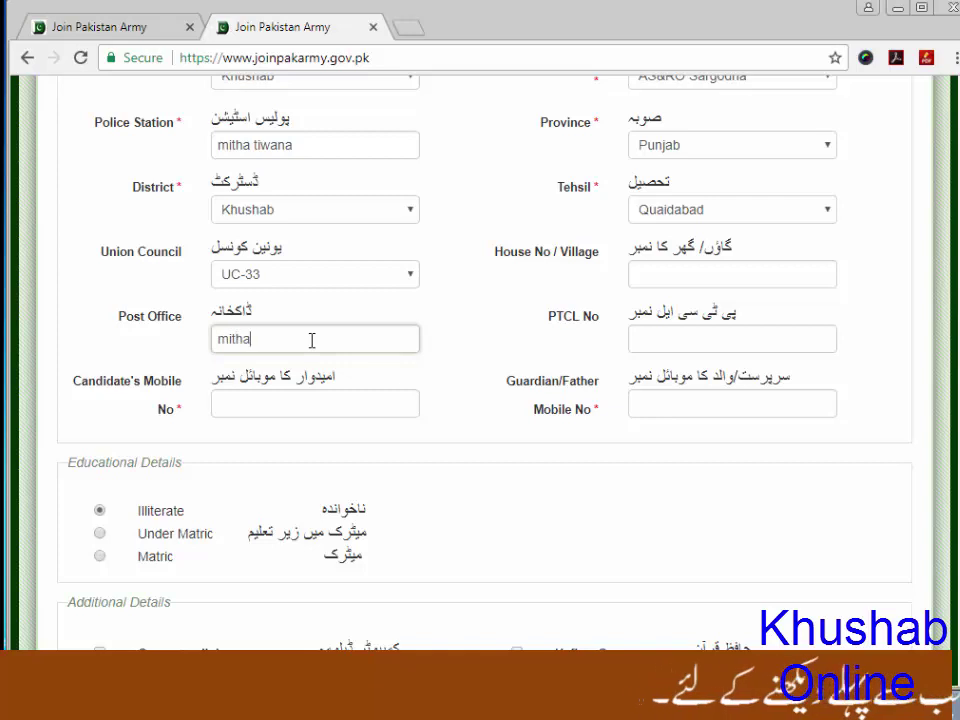
type(" tiwana")
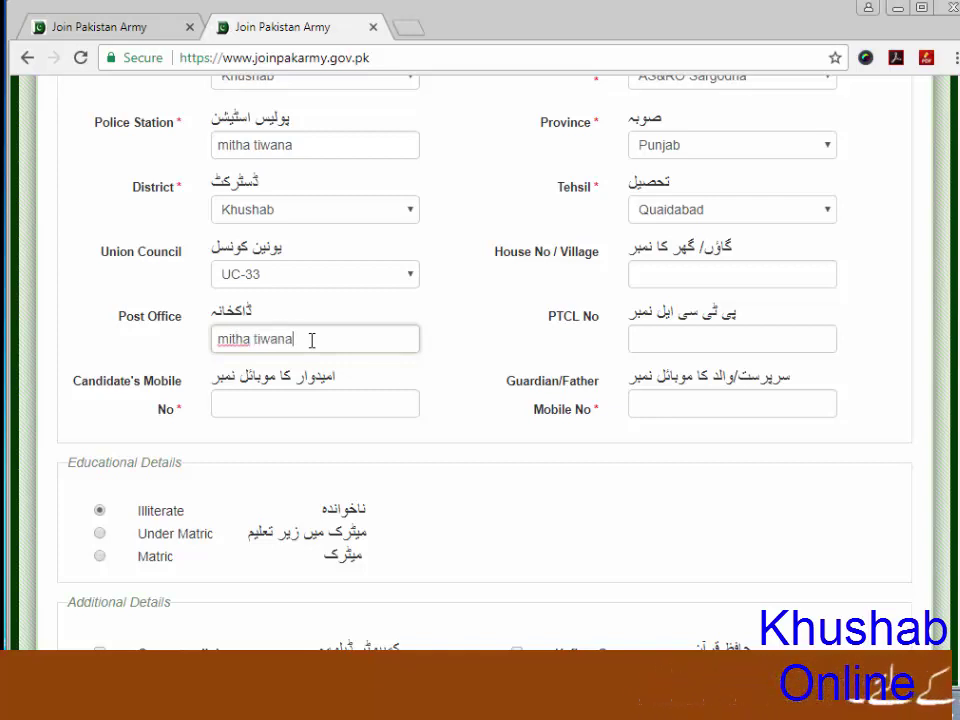
left_click(737, 340)
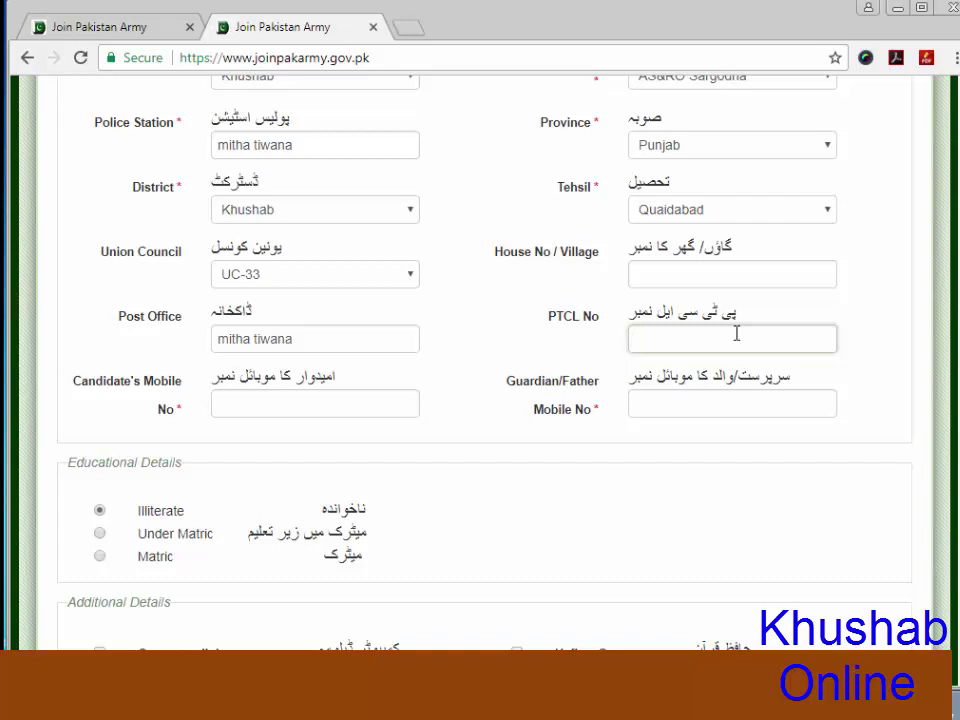
Fill in the candidate's mobile number and the guardian/father's mobile number
left_click(295, 404)
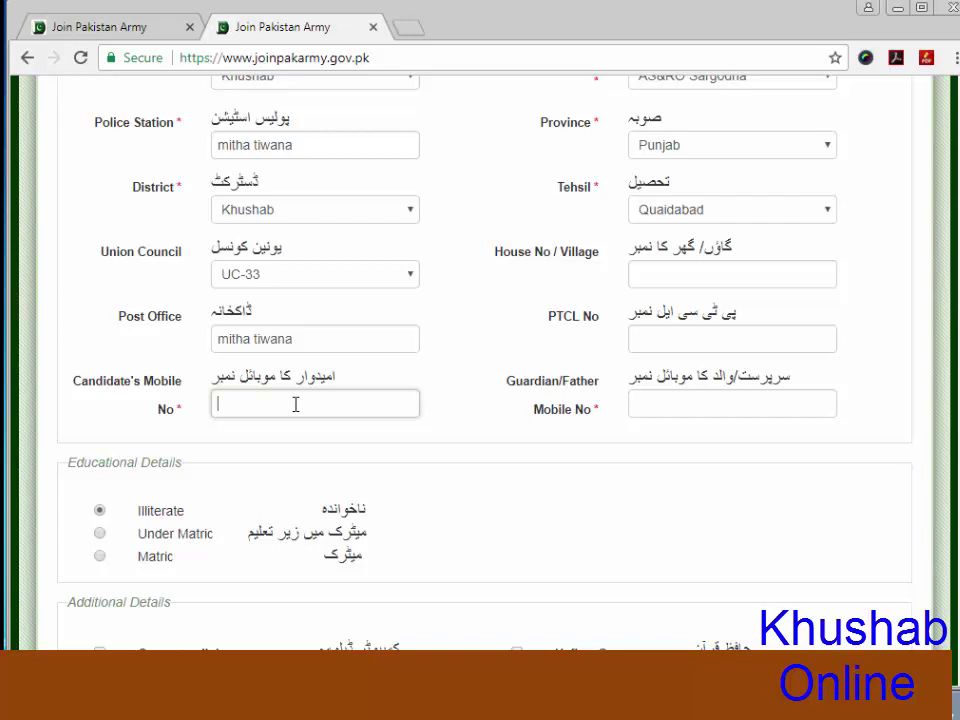
left_click(721, 412)
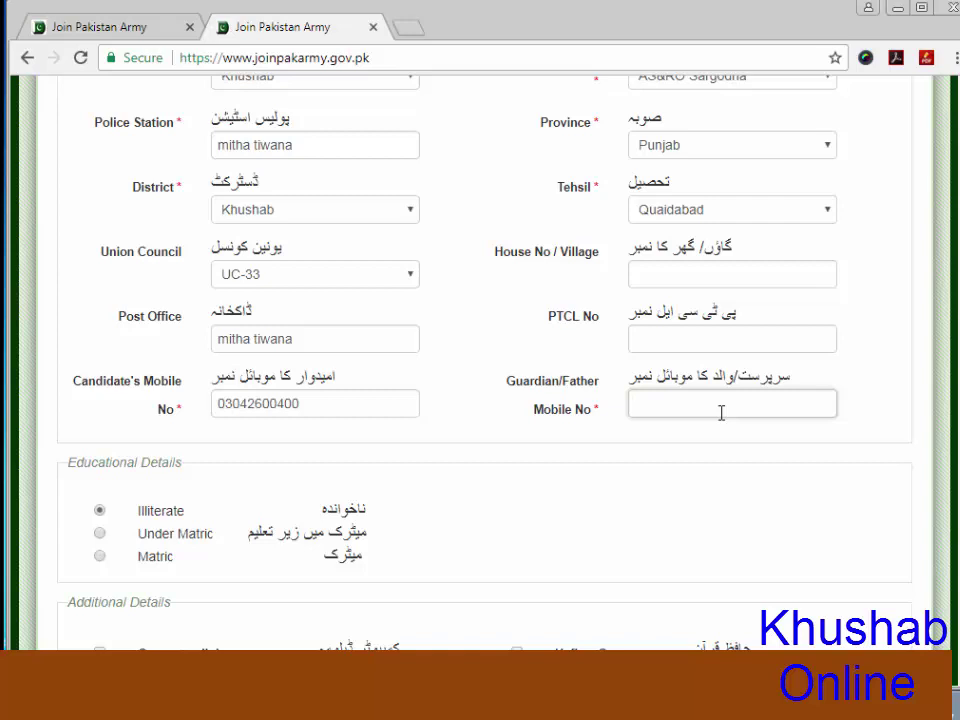
Scroll down to Educational Details and mark the education level as Matric
scroll(664, 527, "down", 1)
scroll(664, 527, "down", 1)
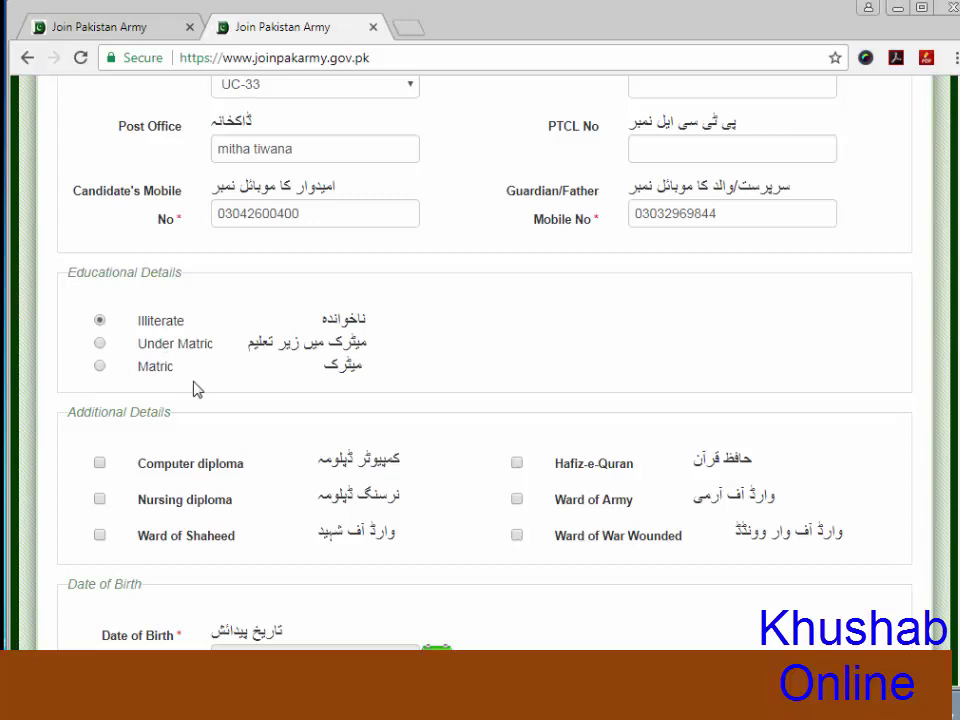
scroll(160, 360, "down", 1)
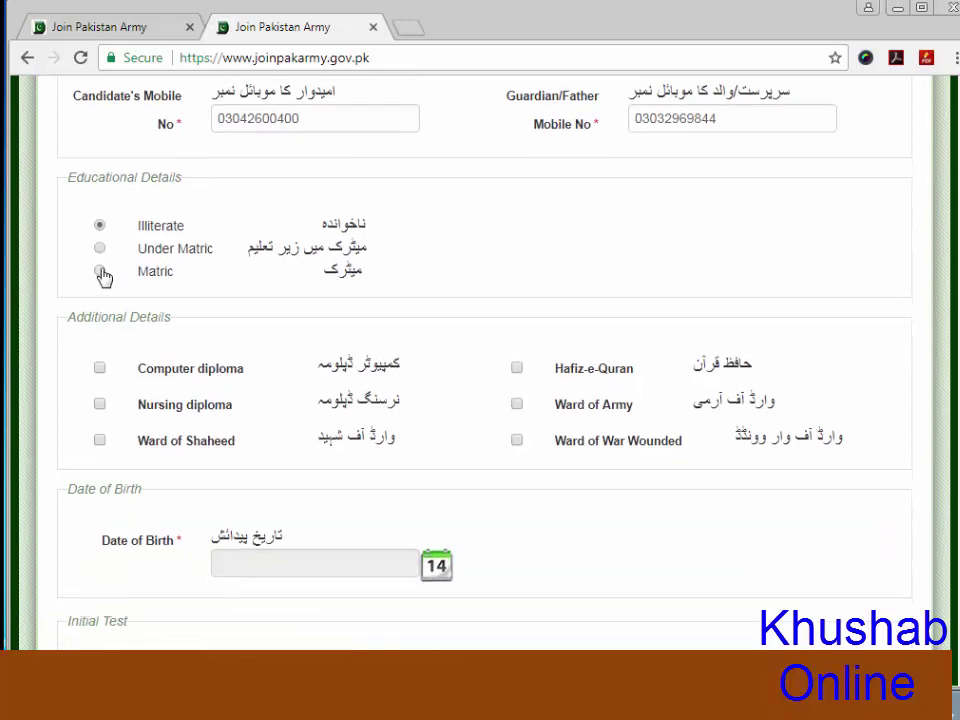
left_click(101, 272)
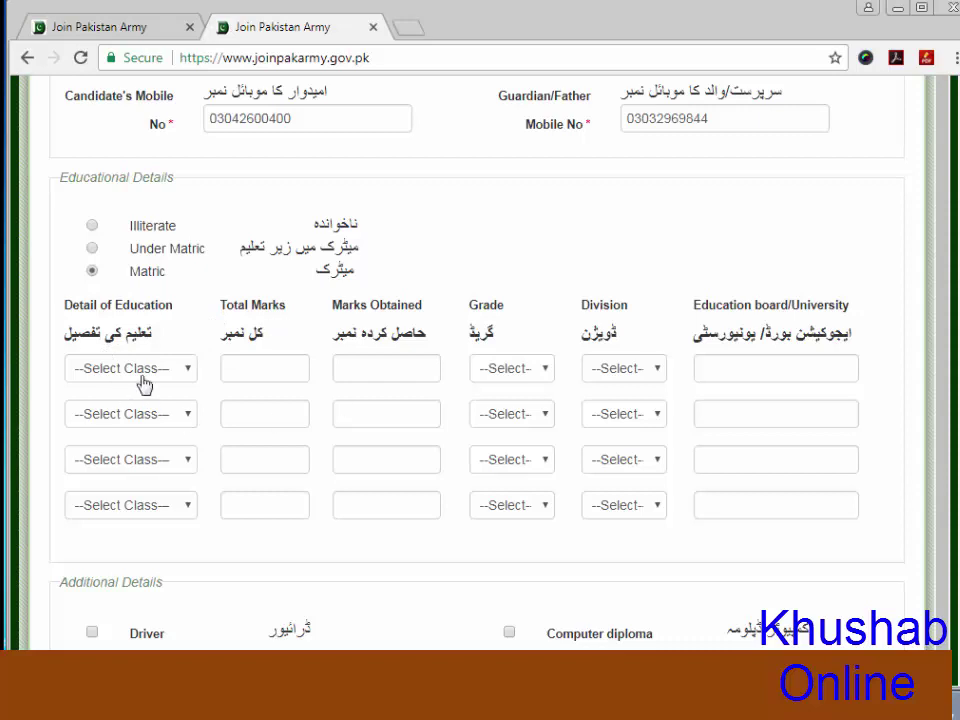
Set the first education row to Matric(Arts) with 1050 total and 700 obtained marks
left_click(184, 369)
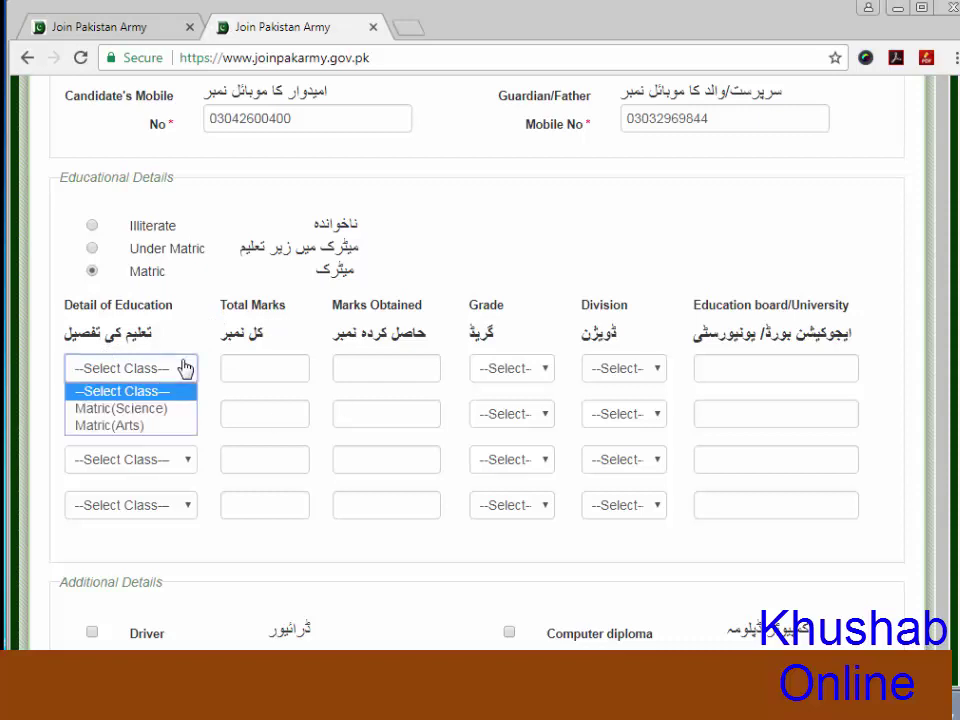
left_click(123, 426)
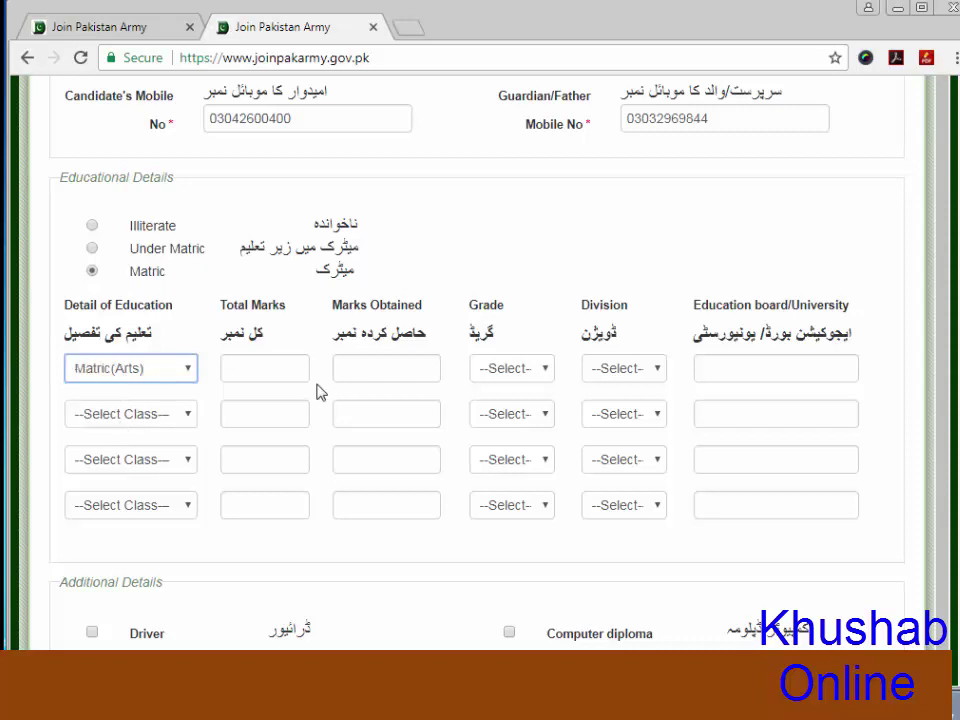
left_click(272, 372)
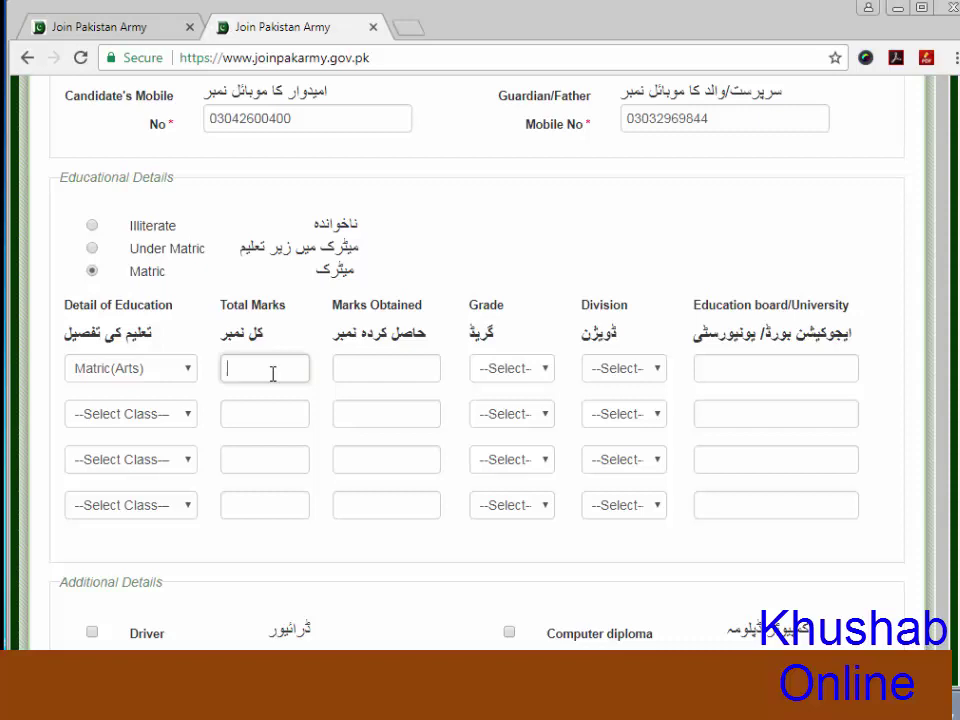
type("1050")
left_click(399, 369)
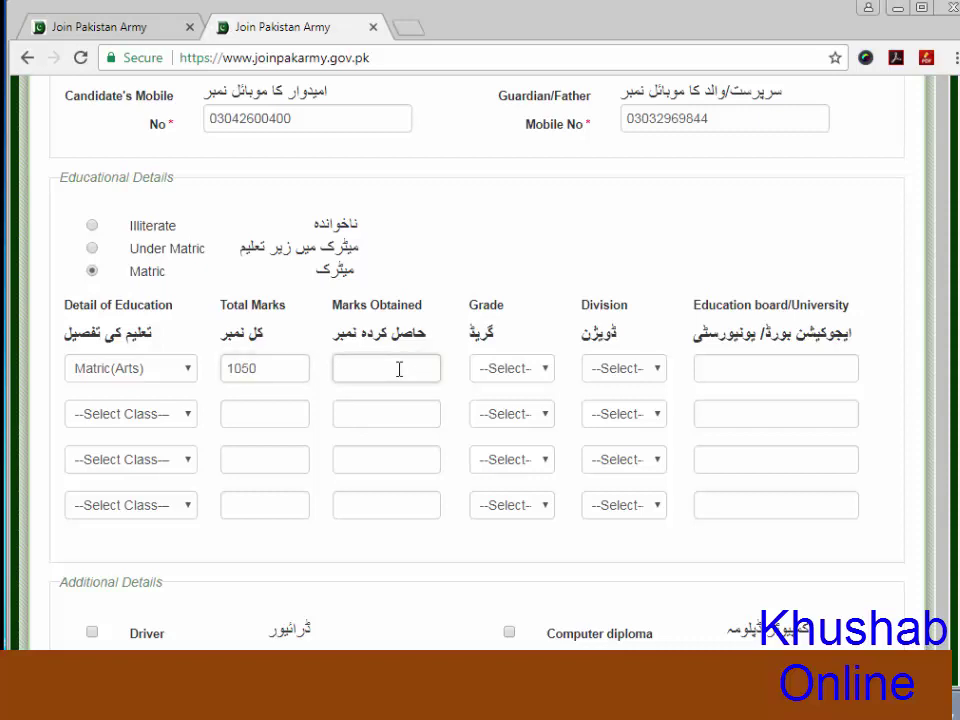
type("700")
Give that row grade B, 2nd division and board 'sargodha'
left_click(523, 372)
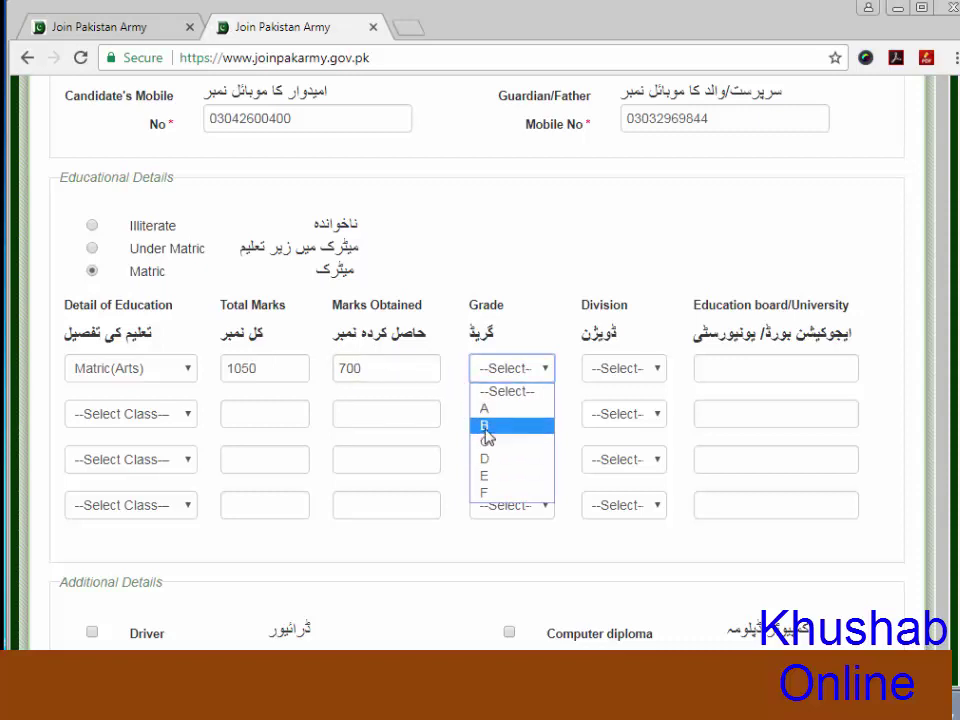
left_click(486, 426)
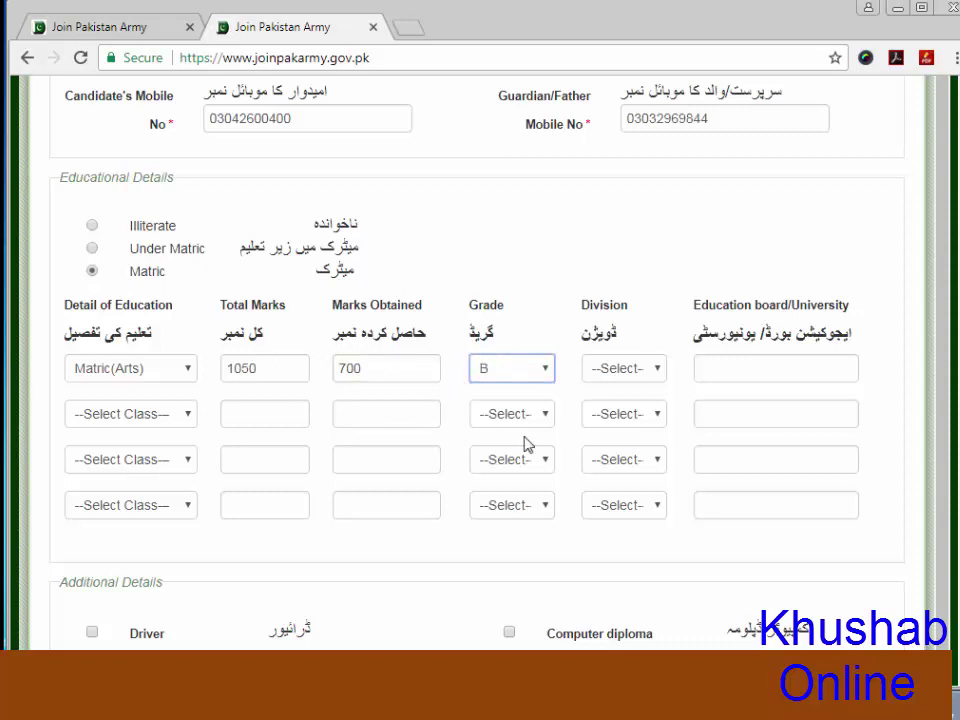
left_click(656, 378)
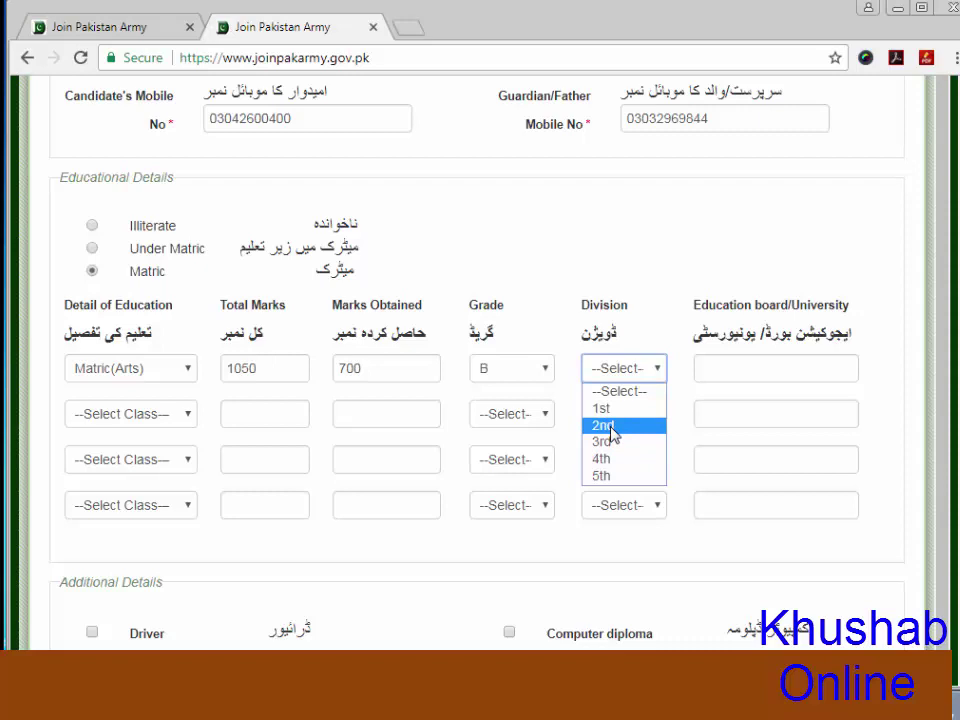
left_click(608, 426)
left_click(767, 376)
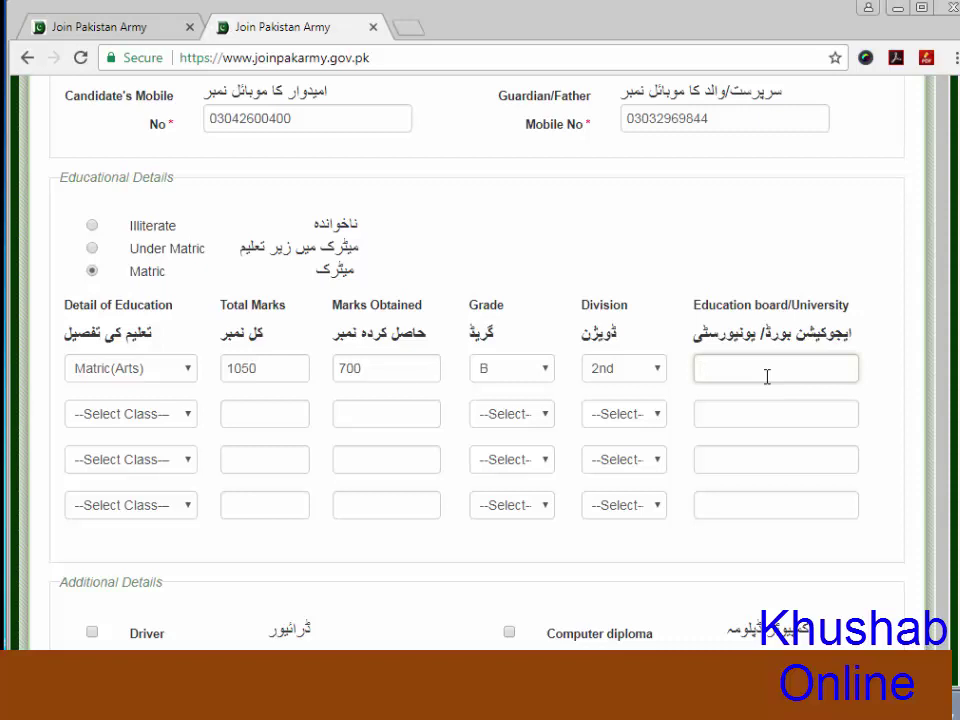
type("sargodha")
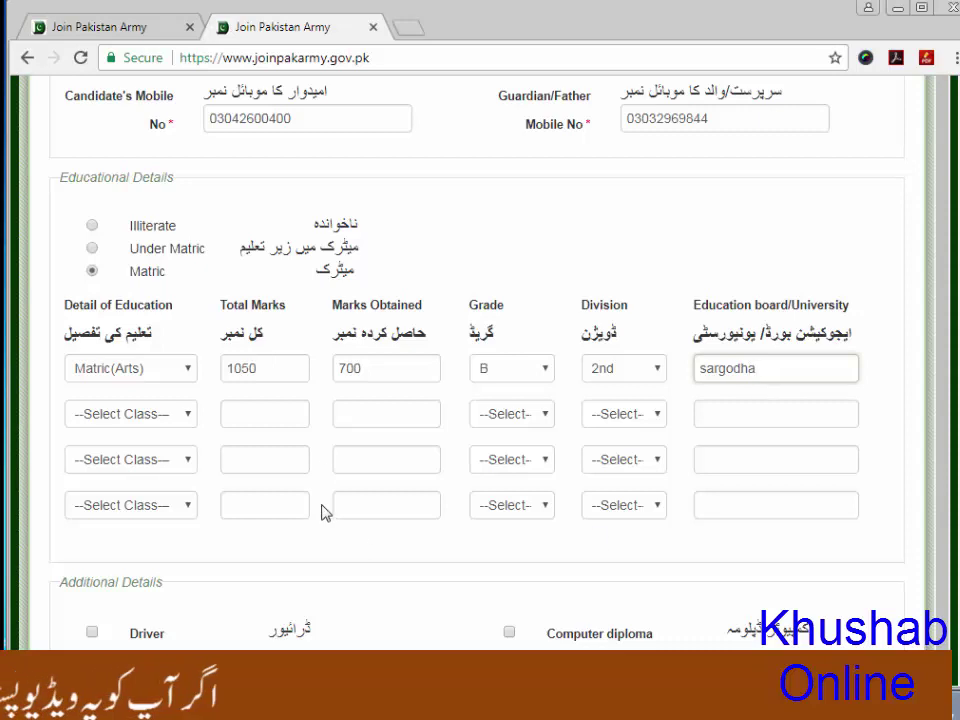
Select FA as the class in the second education row
left_click(268, 416)
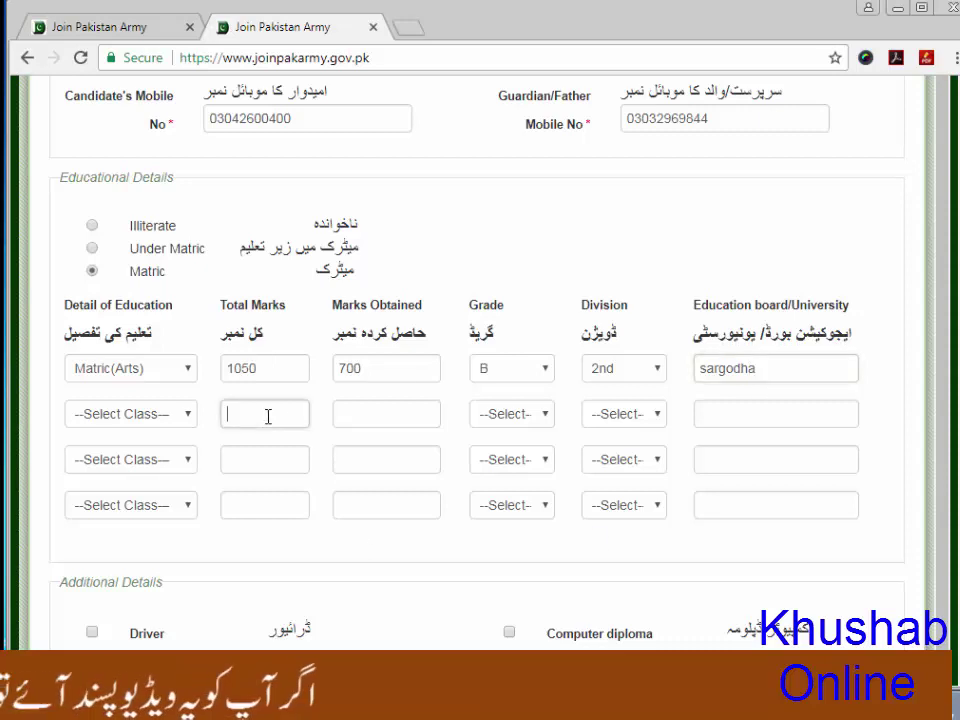
left_click(188, 416)
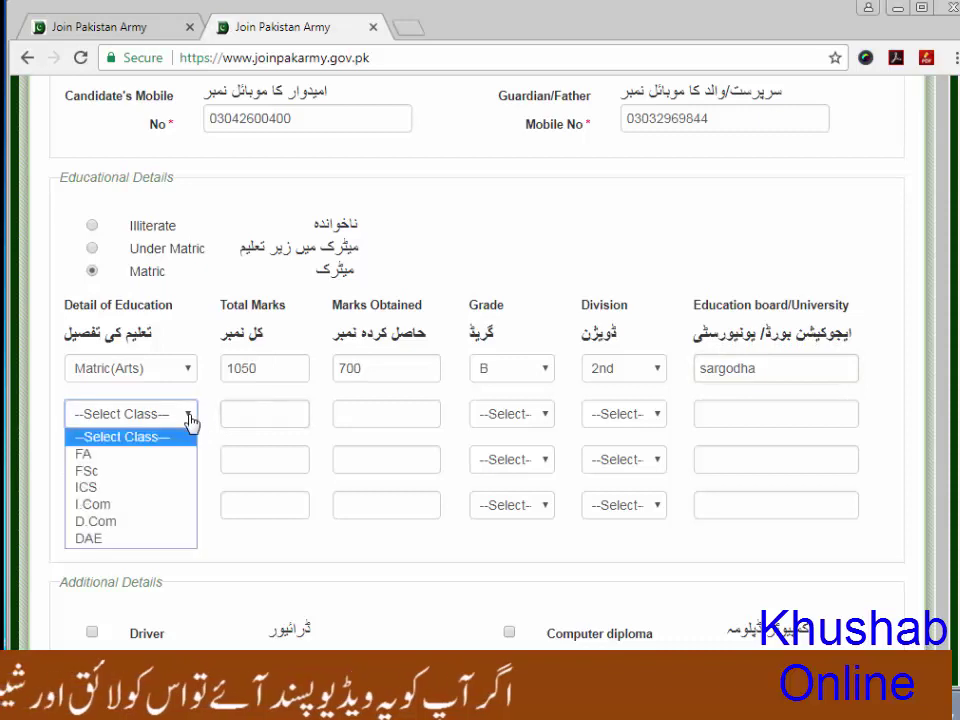
left_click(97, 457)
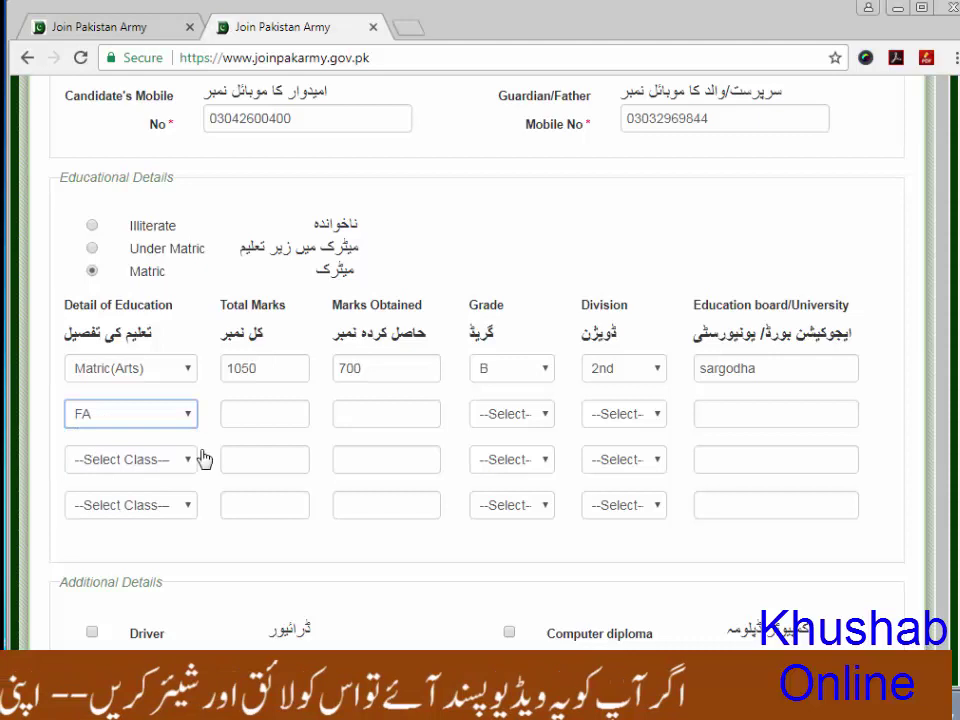
left_click(266, 417)
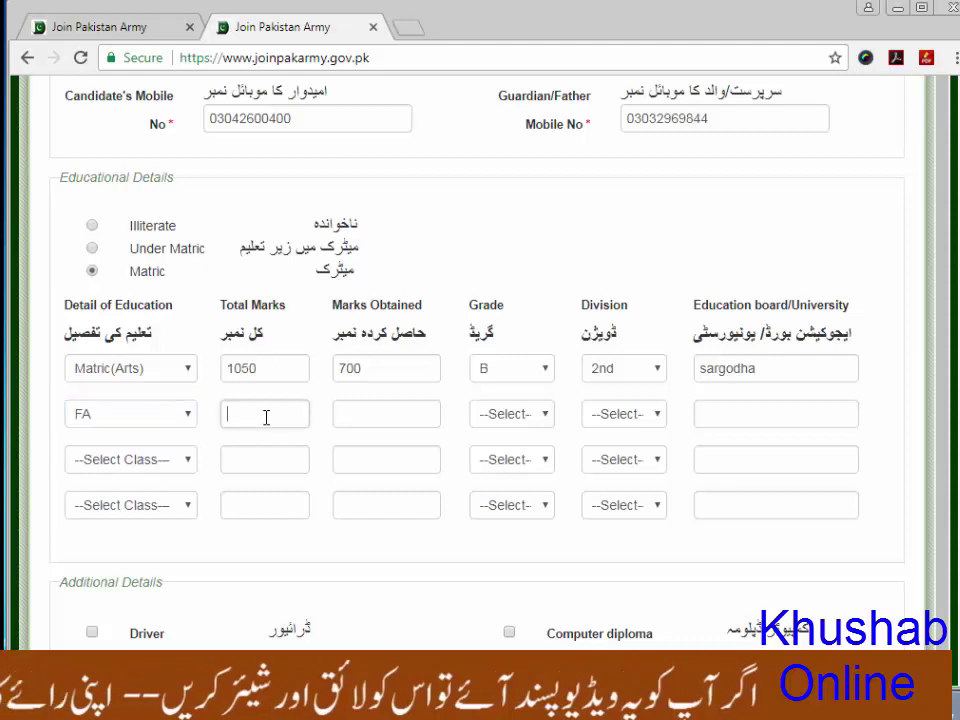
left_click(187, 418)
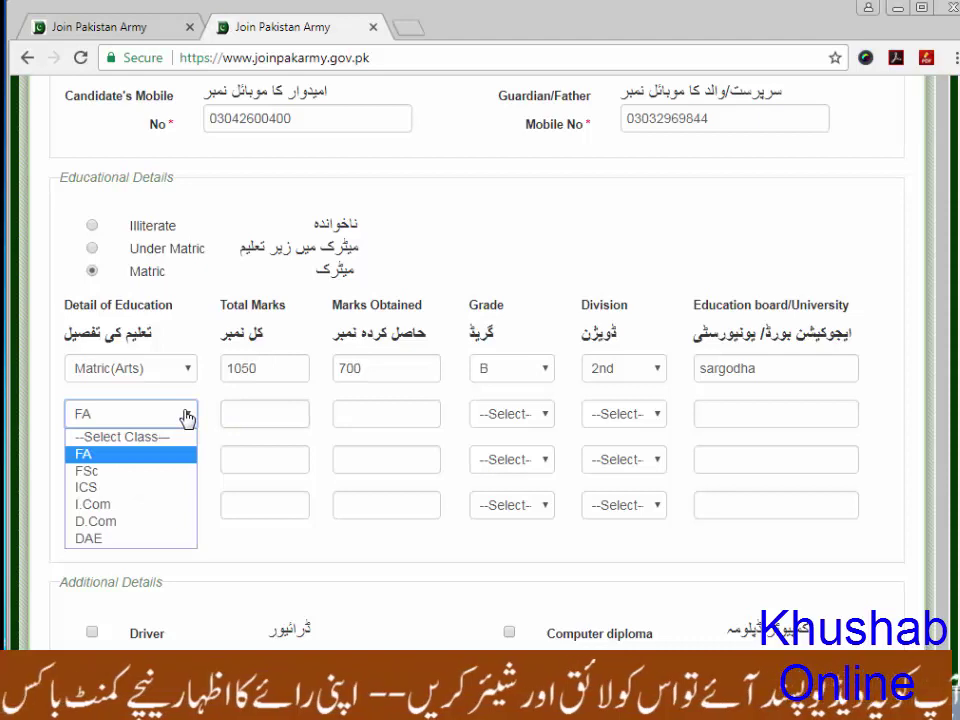
left_click(272, 408)
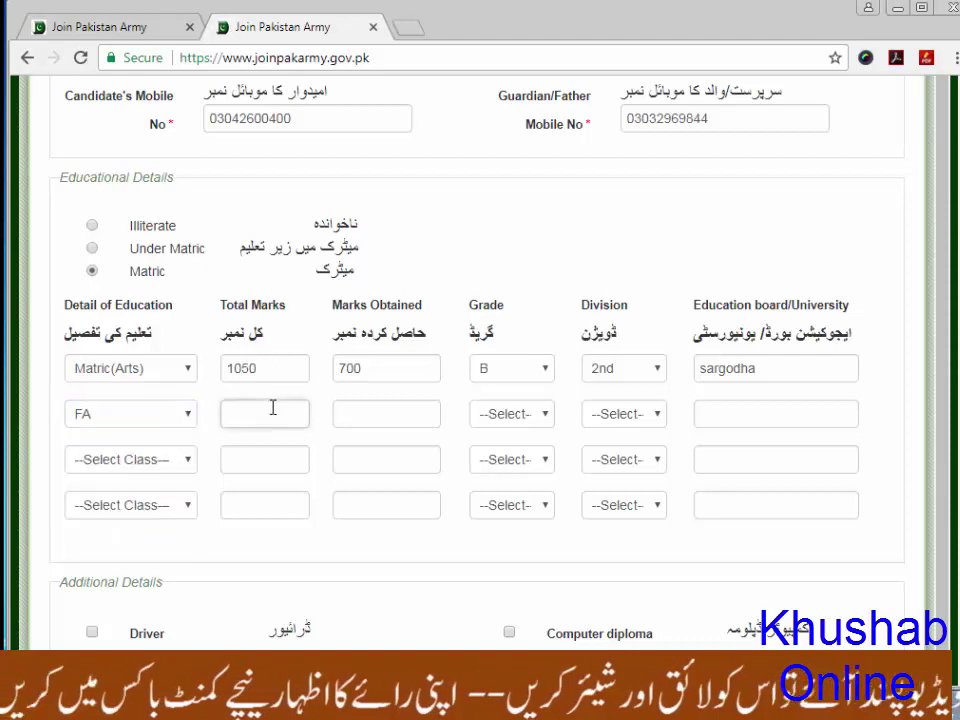
Enter 1100 total and 700 obtained marks, grade B, 2nd division, and board sargodha for FA
type("1100")
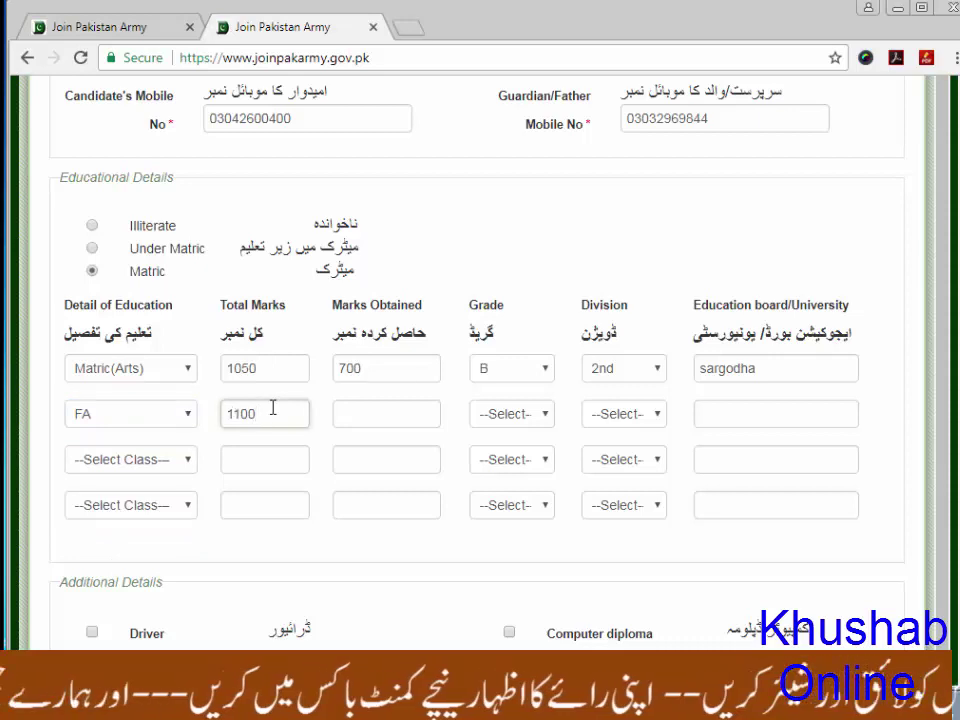
left_click(392, 412)
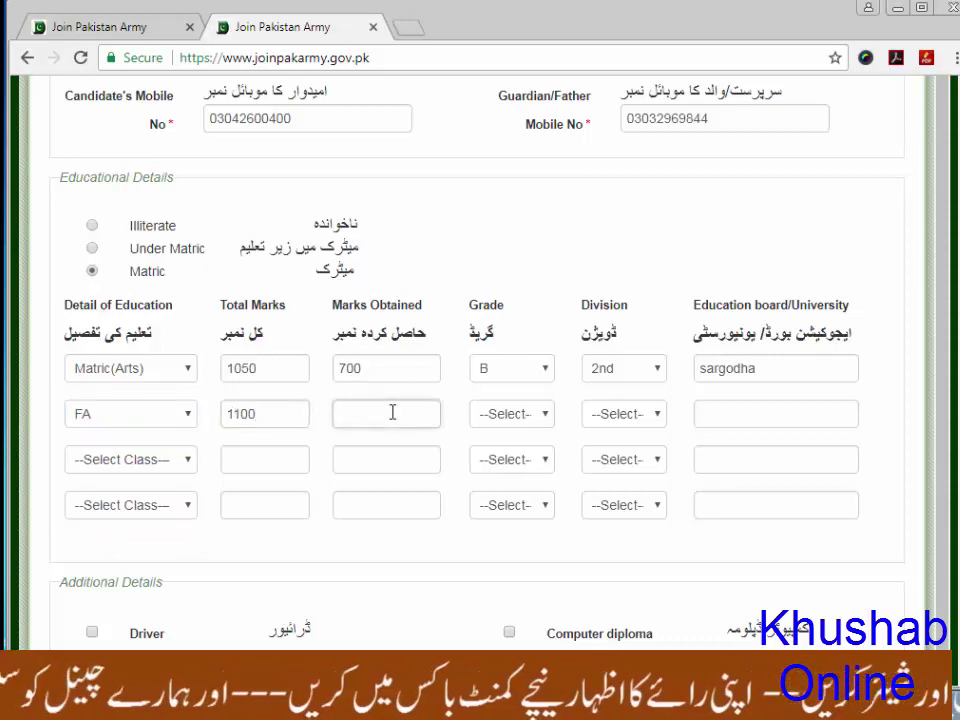
type("700")
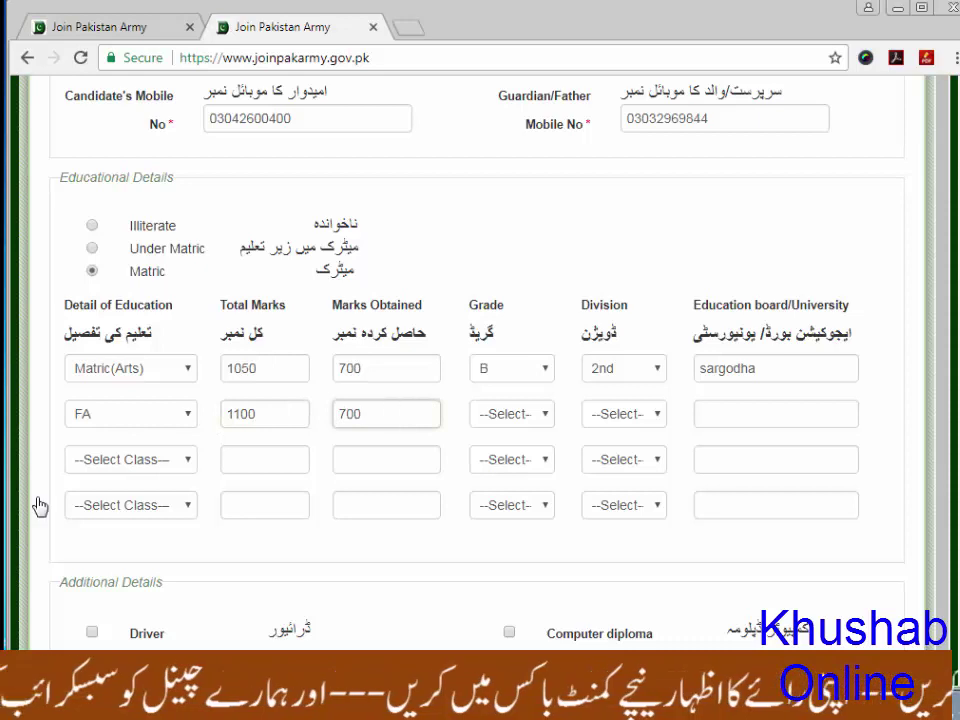
left_click(548, 420)
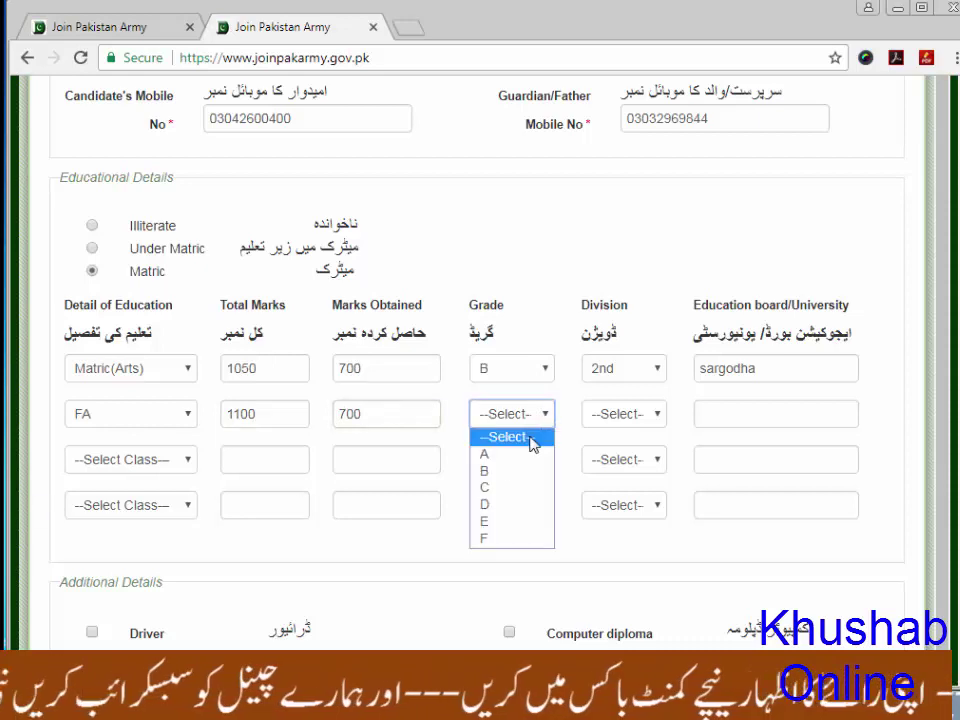
left_click(486, 471)
left_click(636, 420)
left_click(614, 470)
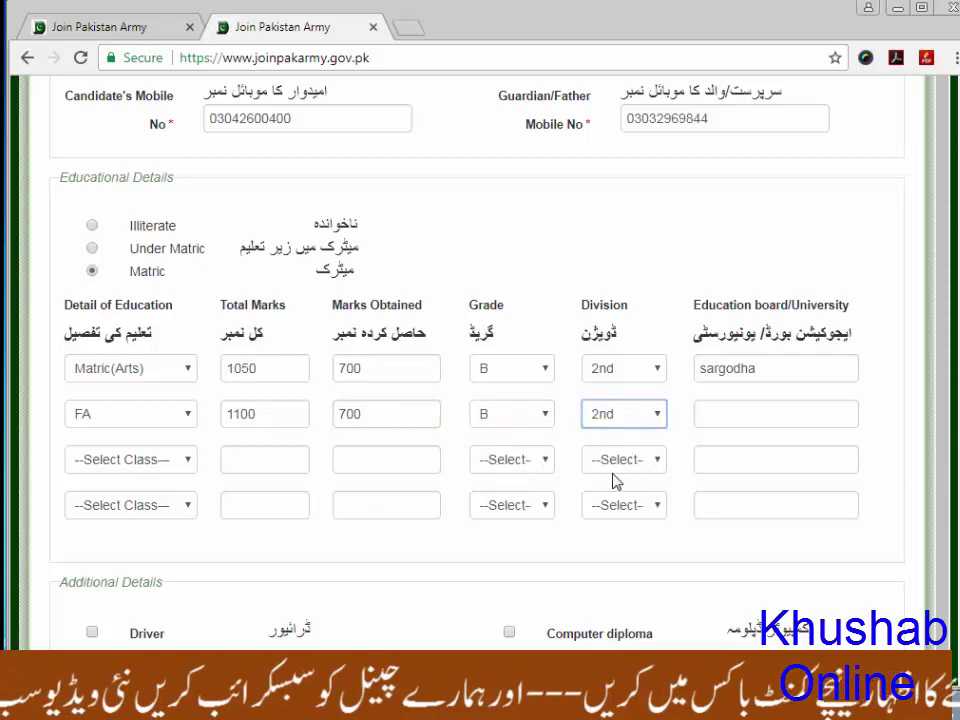
left_click(765, 407)
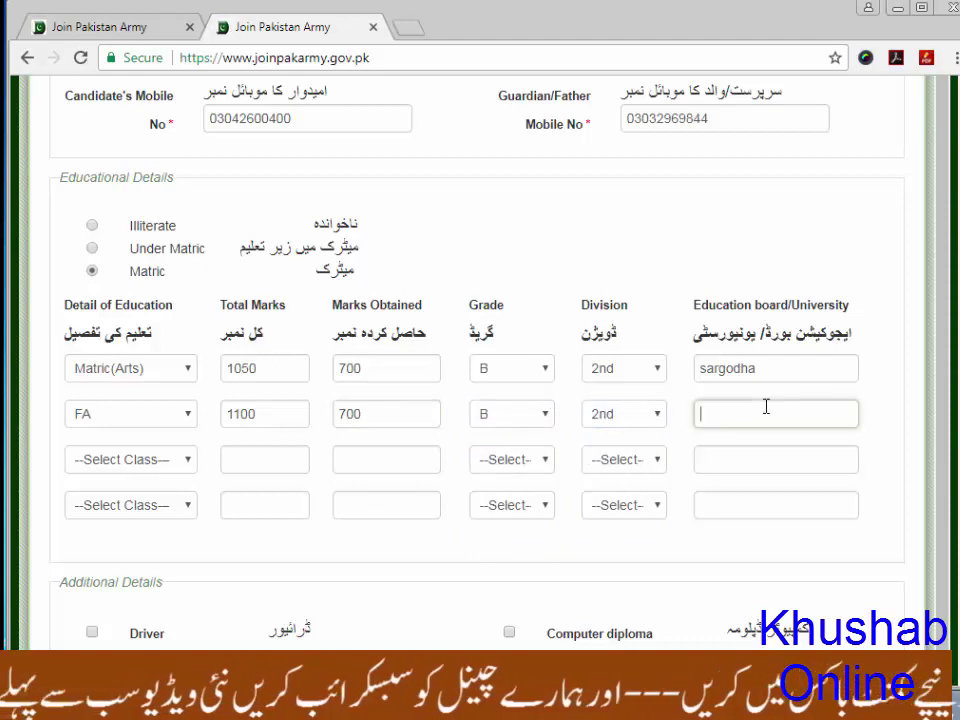
type("sarg")
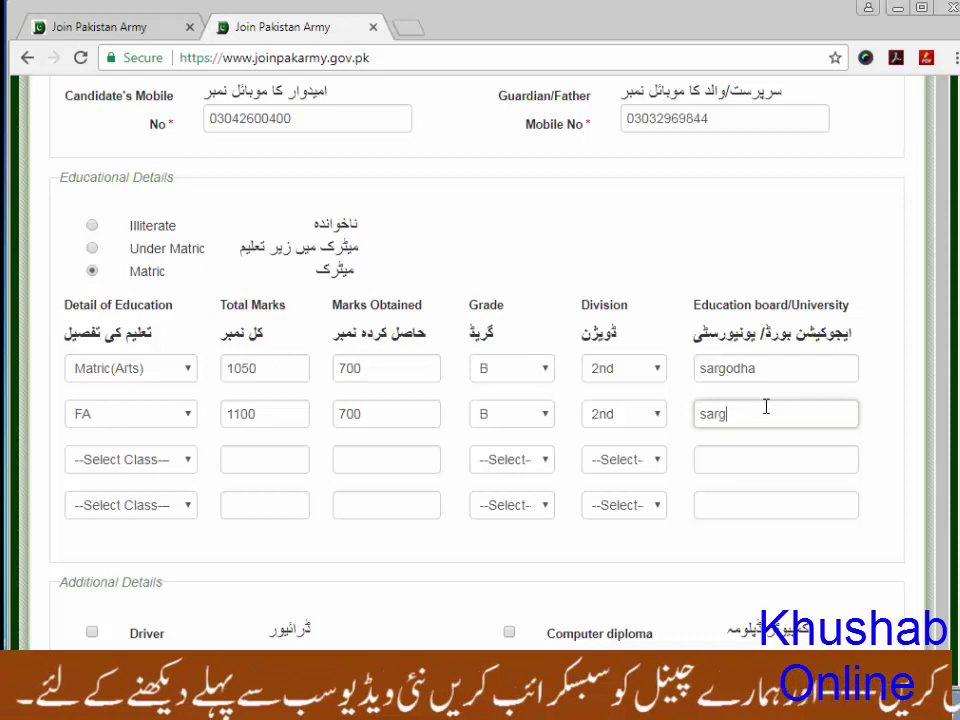
type("odha")
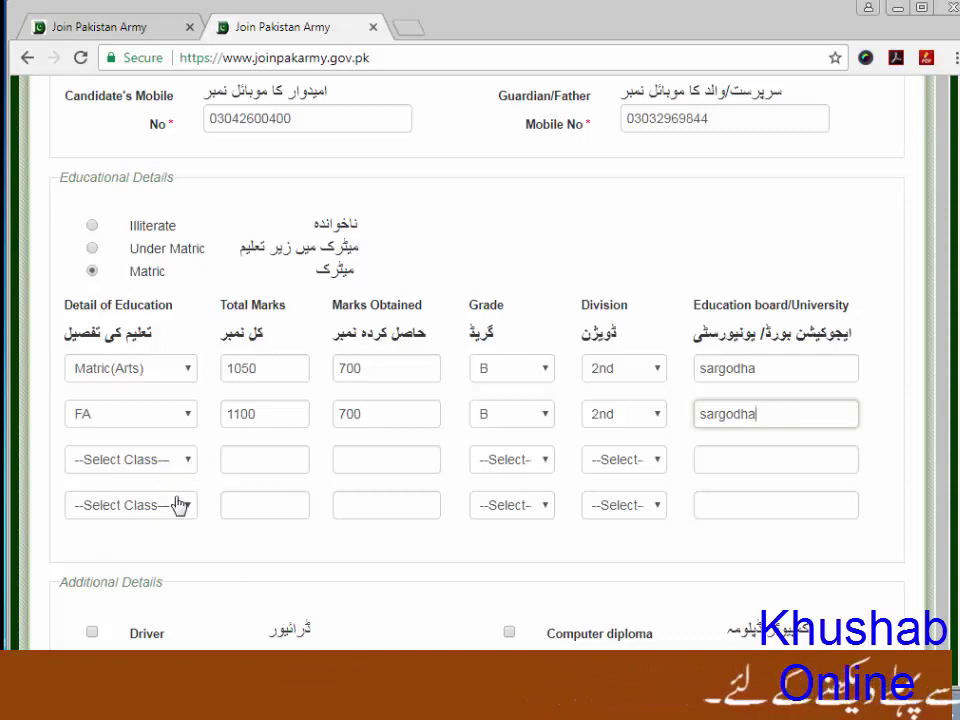
Set the date of birth to 2 April 1995 from the calendar picker
scroll(487, 538, "down", 1)
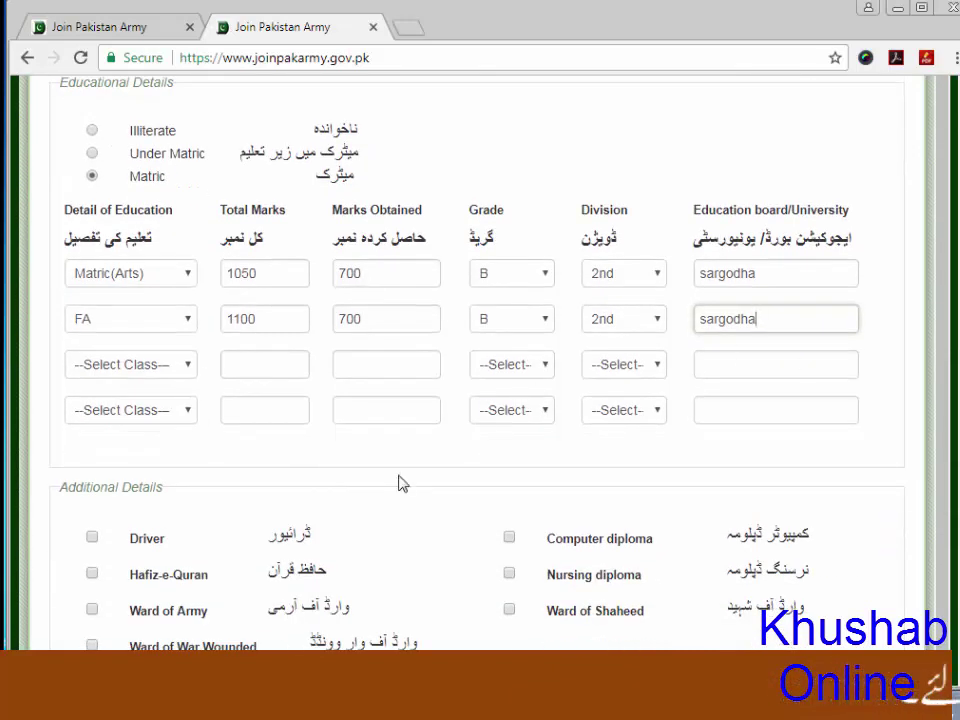
scroll(398, 484, "down", 2)
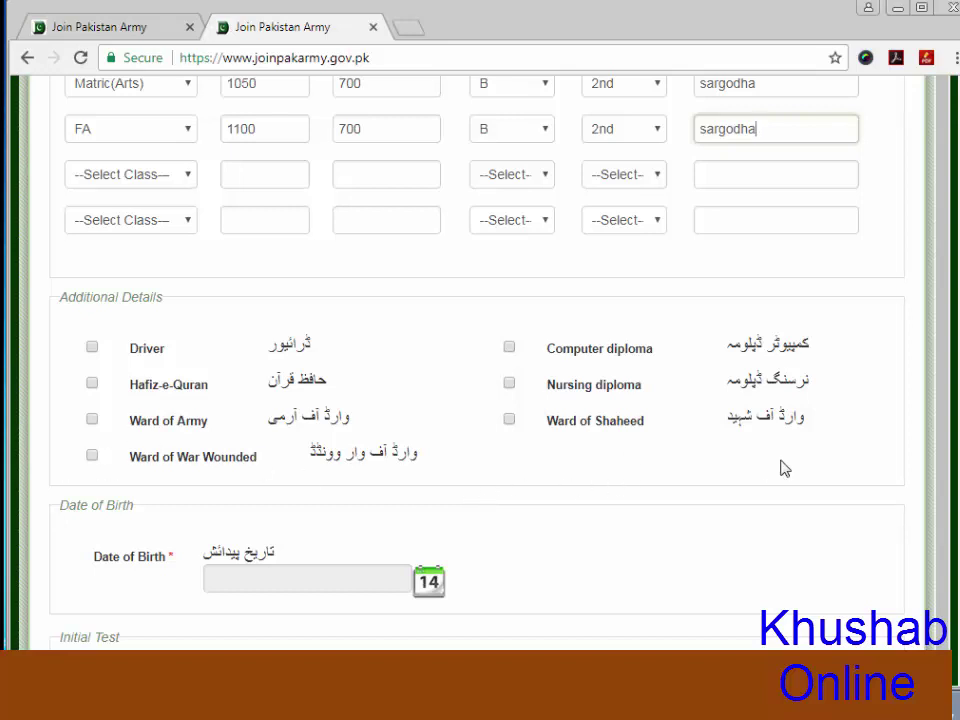
scroll(785, 469, "down", 1)
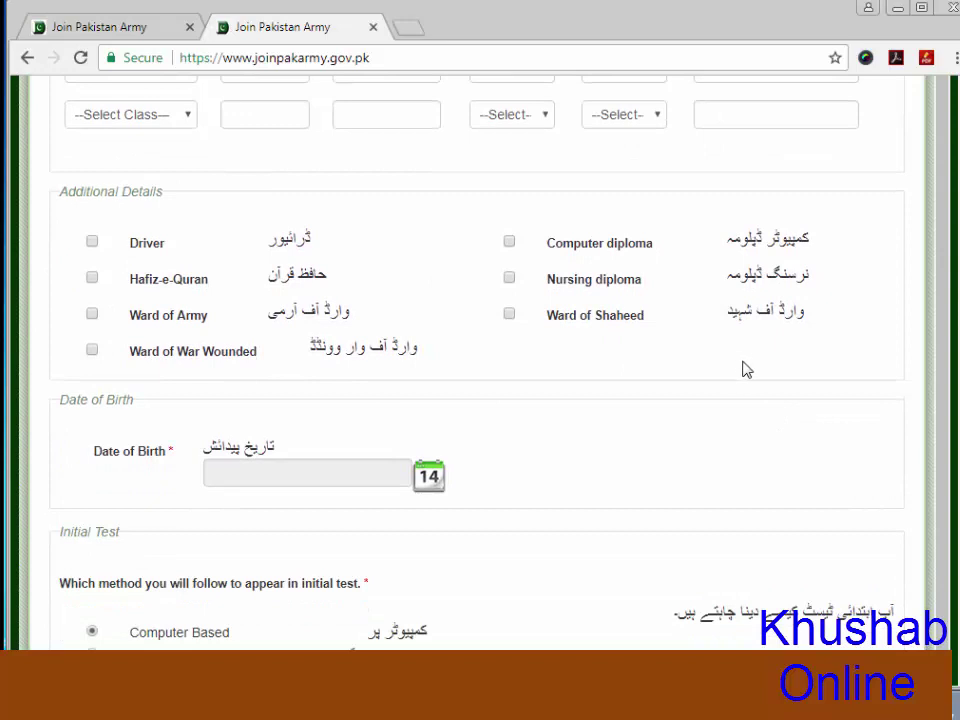
scroll(745, 370, "down", 1)
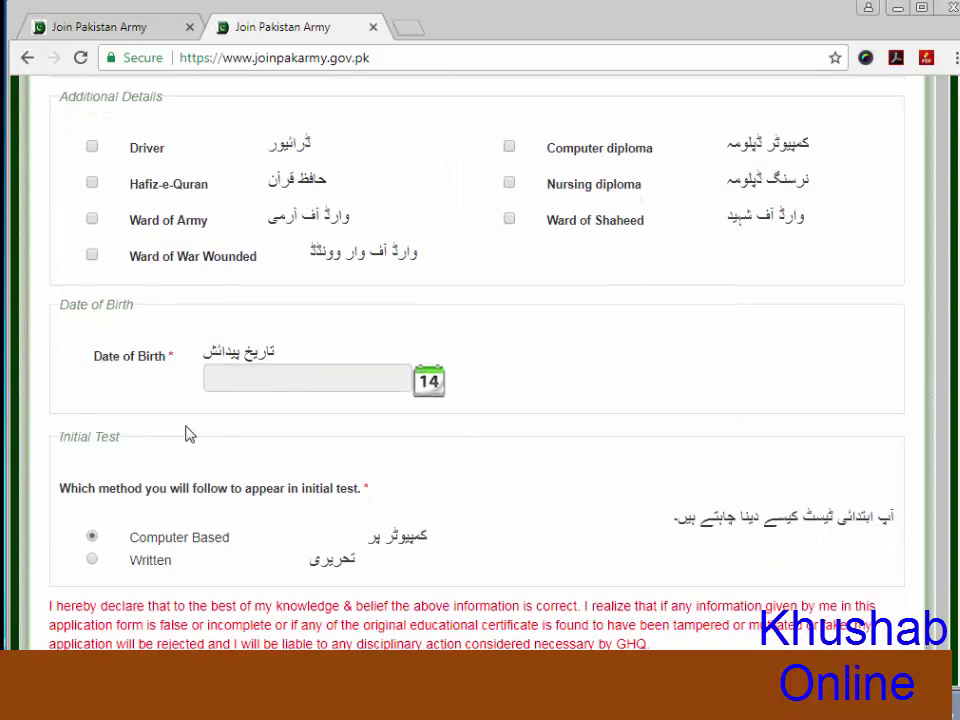
left_click(432, 382)
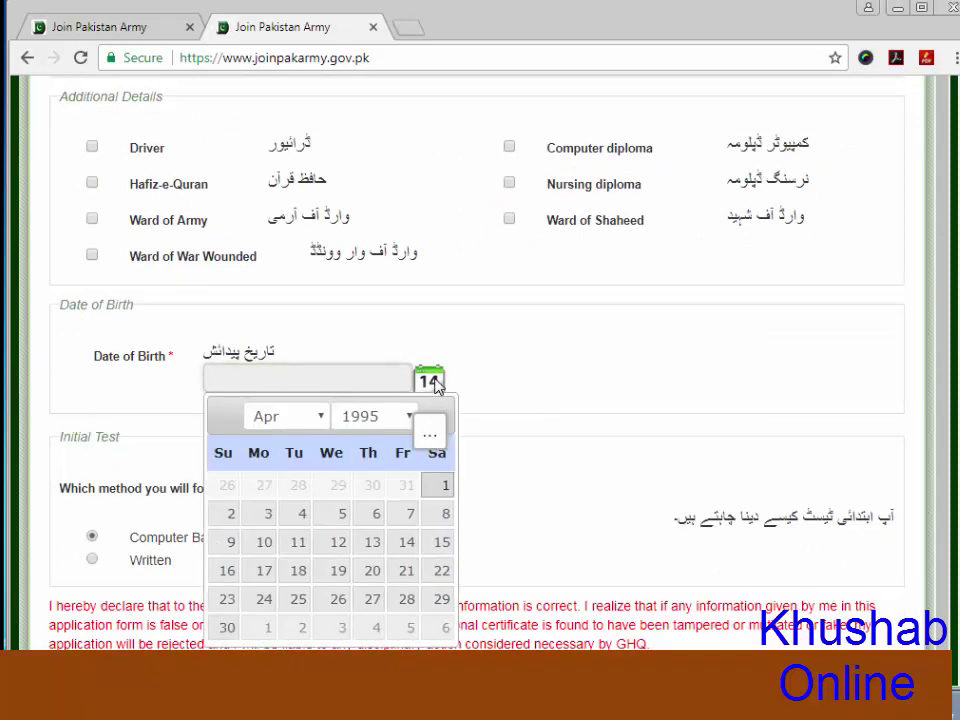
left_click(234, 515)
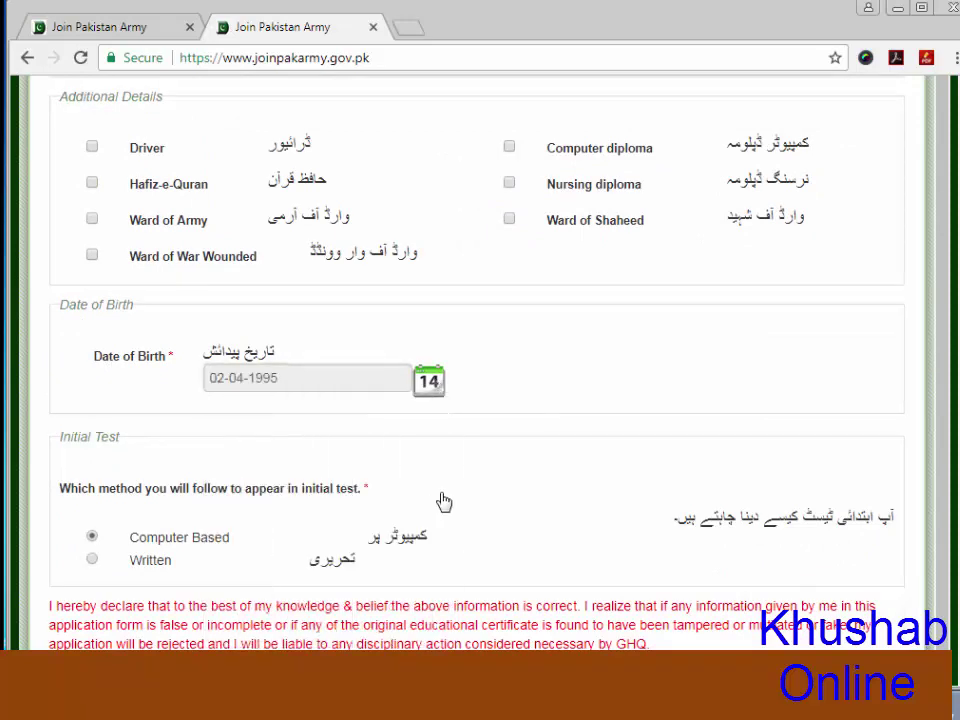
scroll(444, 501, "down", 2)
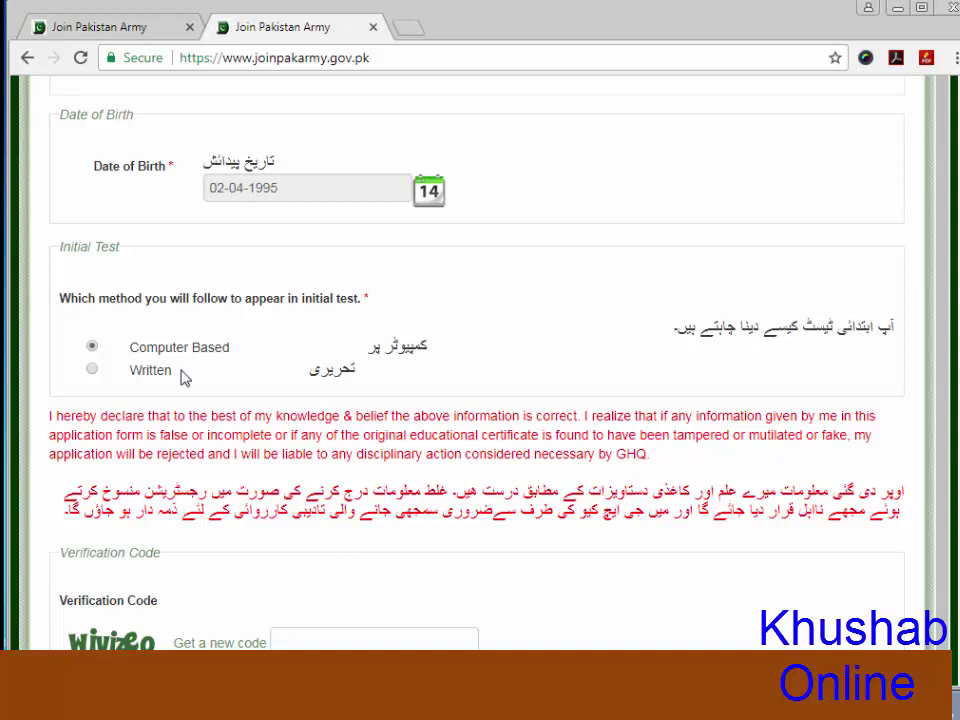
Choose Written as the initial test method and enter the captcha verification code from the image
left_click(92, 372)
scroll(730, 576, "down", 1)
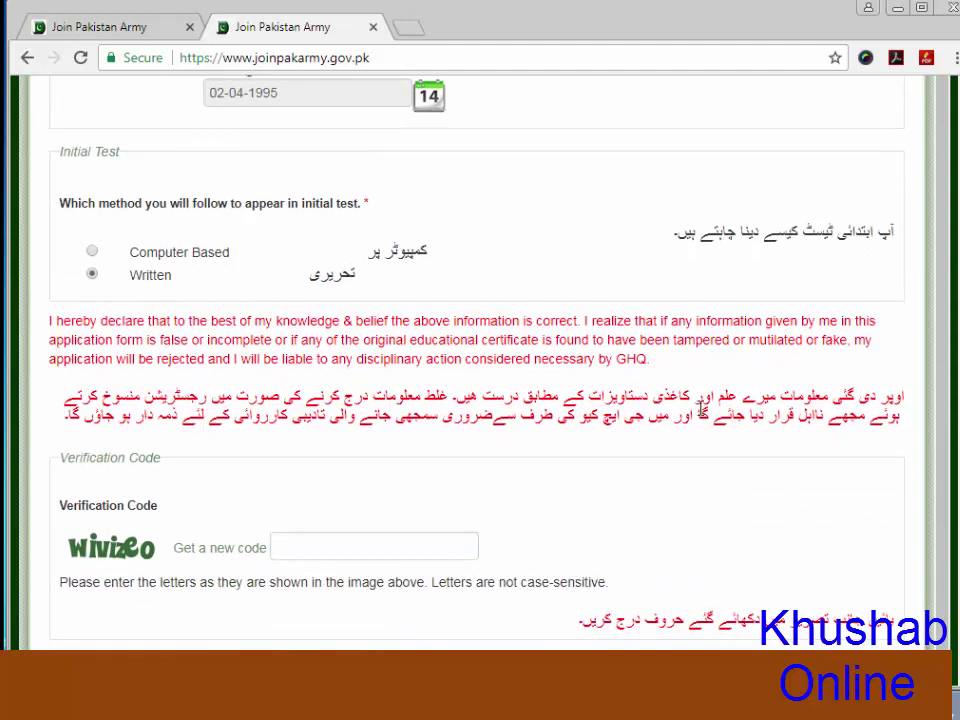
left_click(298, 545)
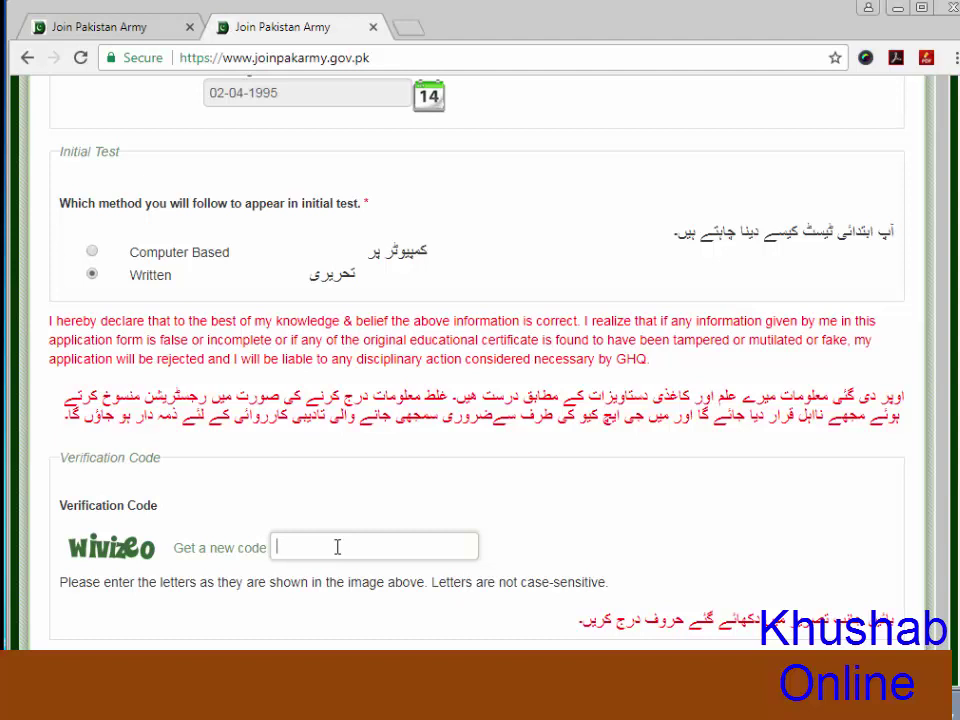
type("w")
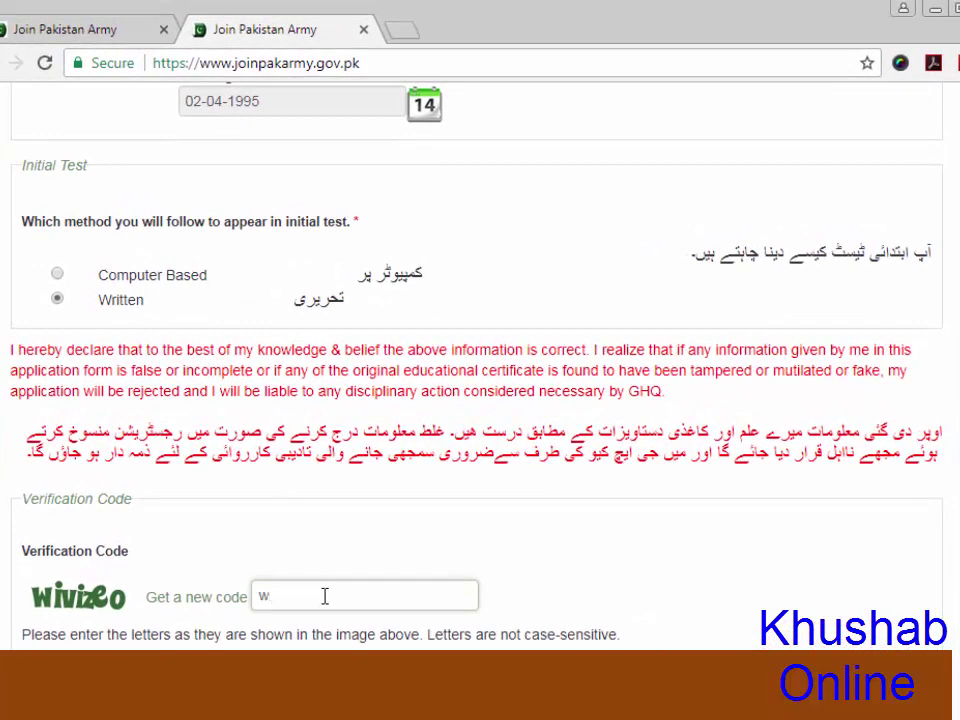
type("ivizeo")
Scroll through the provisional registration slip showing the written test on 06-11-2017, 0600 to 1200
scroll(325, 596, "down", 1)
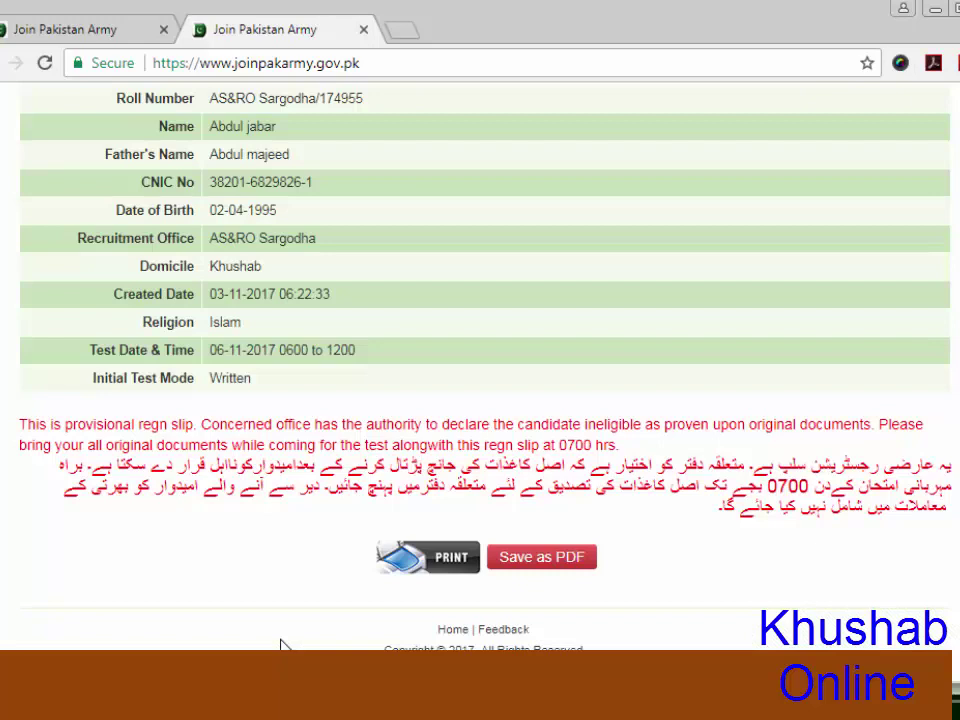
scroll(283, 646, "up", 1)
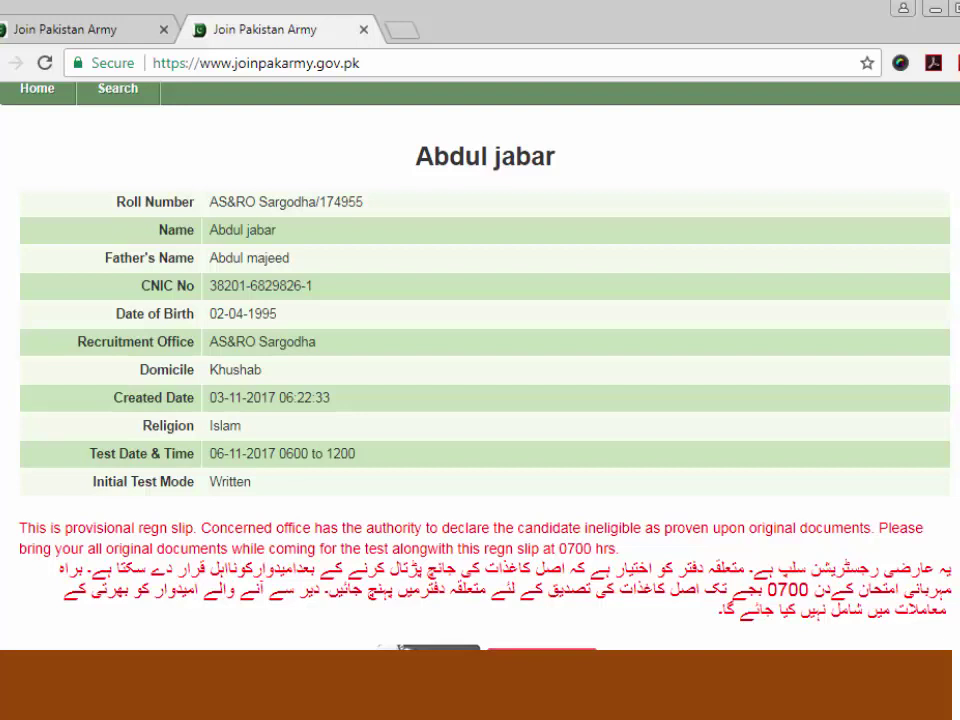
scroll(480, 380, "down", 2)
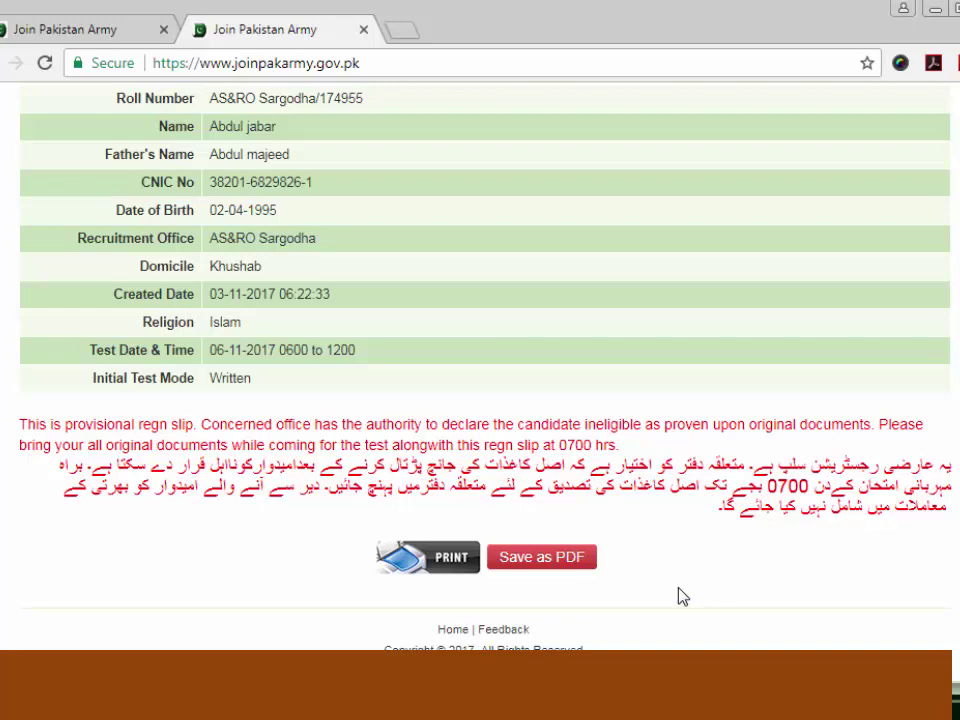
scroll(681, 596, "up", 3)
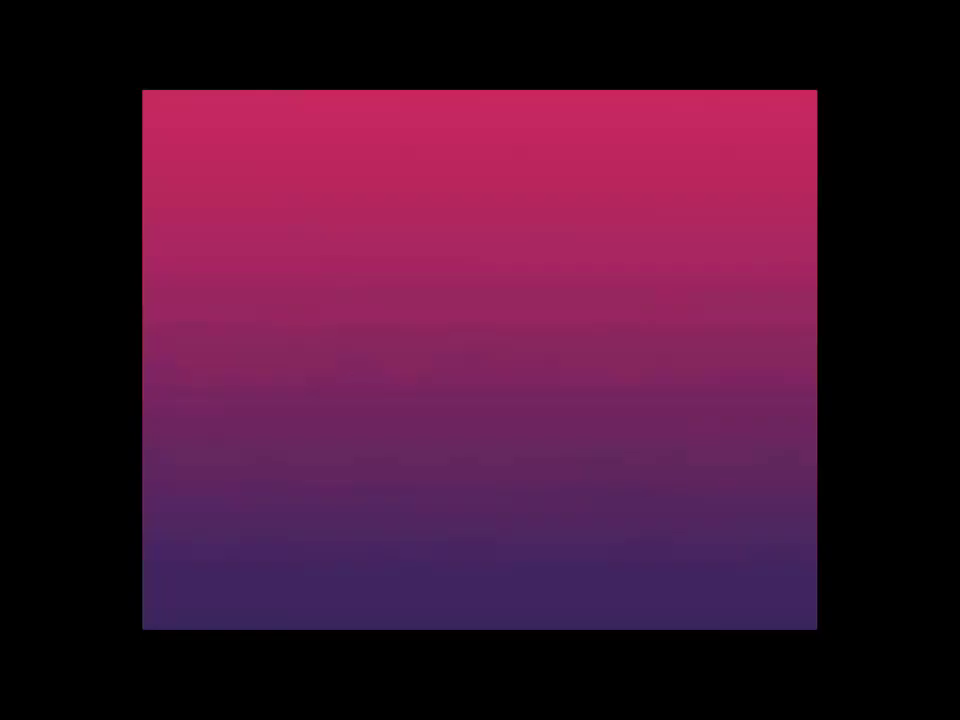